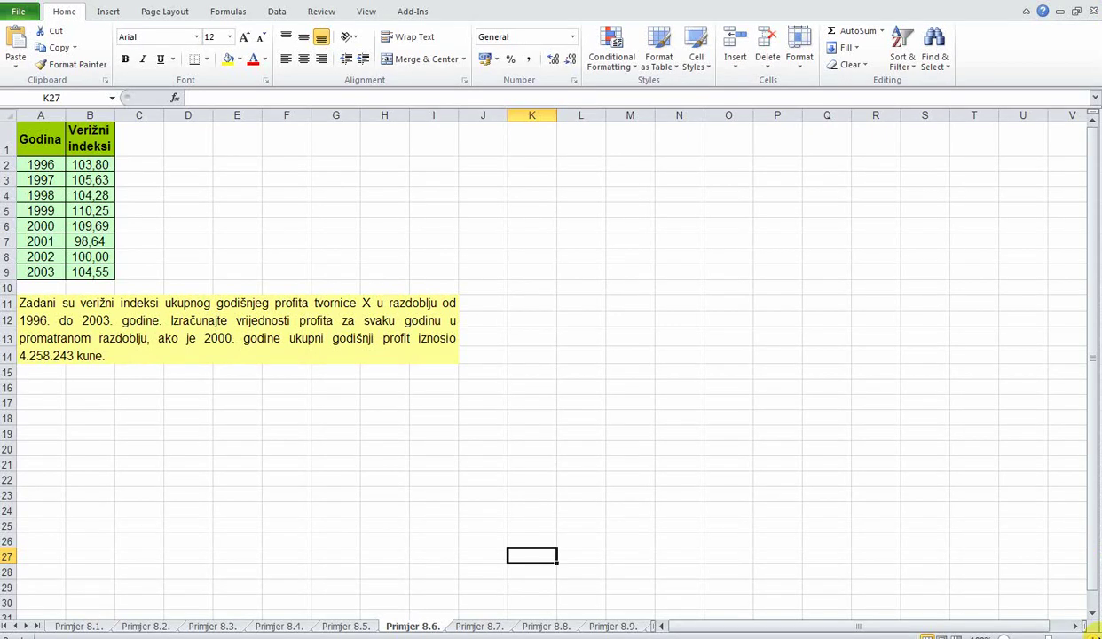
Select the yellow task description block on the sheet.
click(1091, 613)
click(1092, 613)
click(1092, 613)
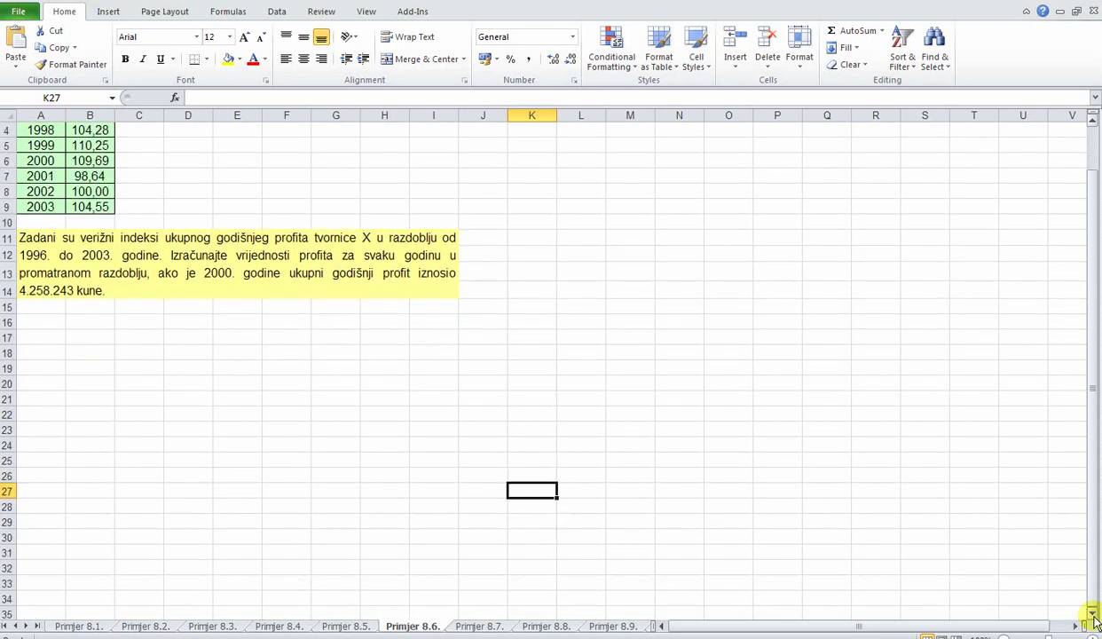
click(1092, 122)
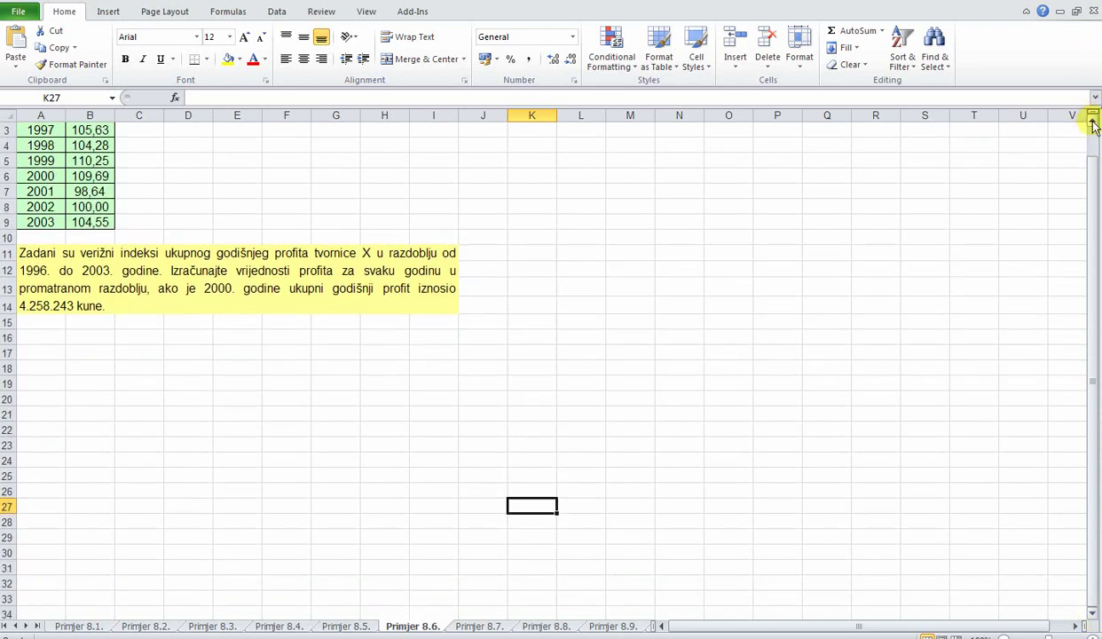
click(1092, 122)
click(1091, 121)
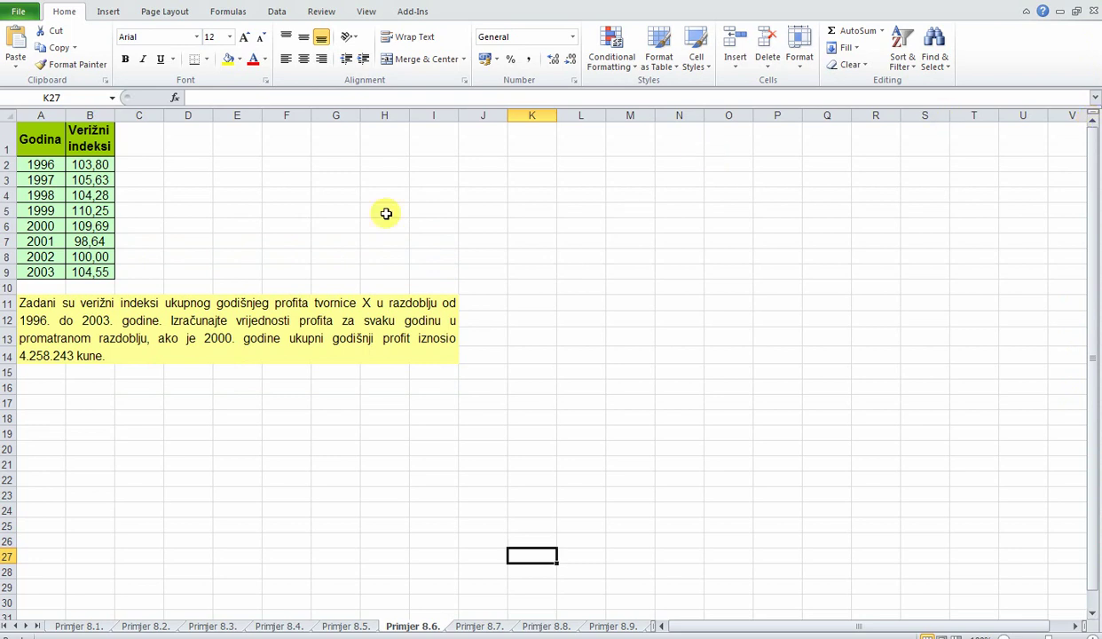
click(182, 317)
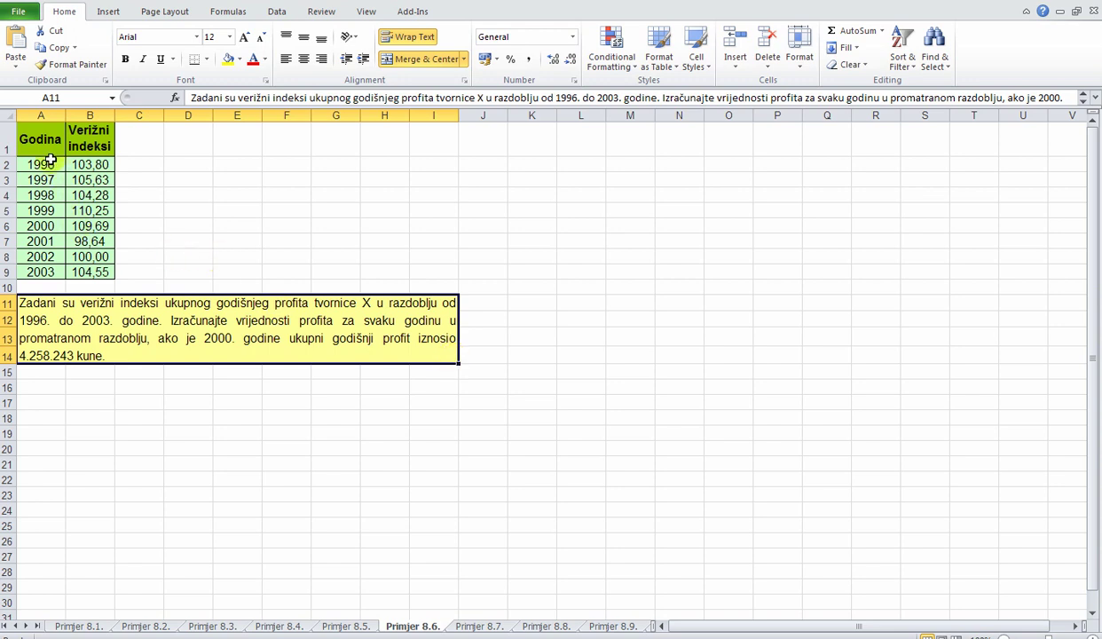
Inspect the chain indices for 1996, 1998 and 2001 in column B.
click(101, 163)
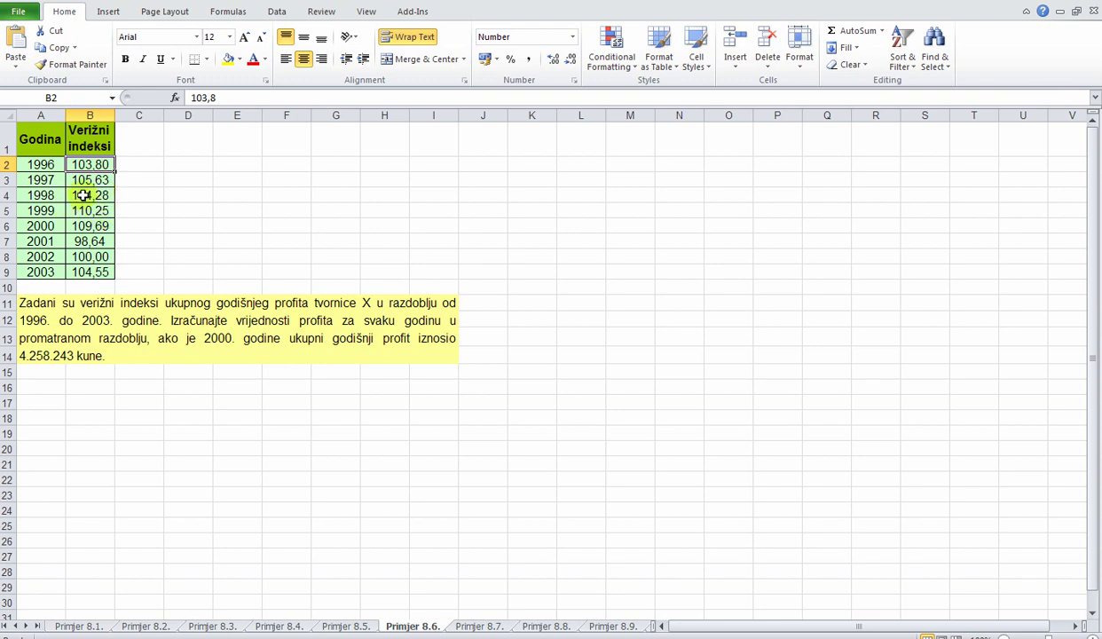
click(118, 194)
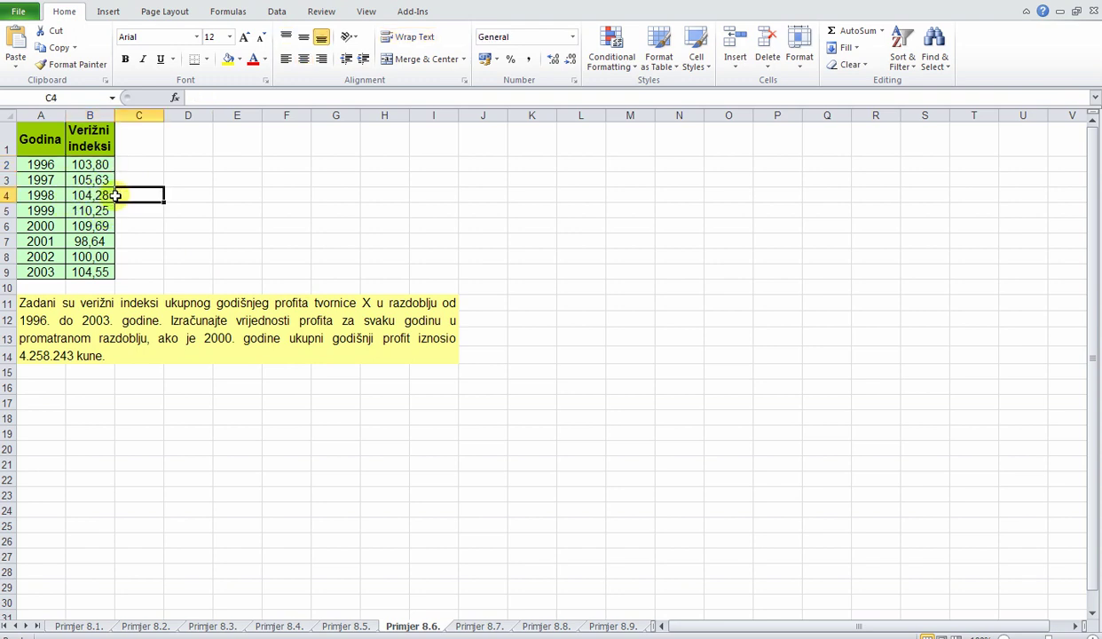
click(103, 194)
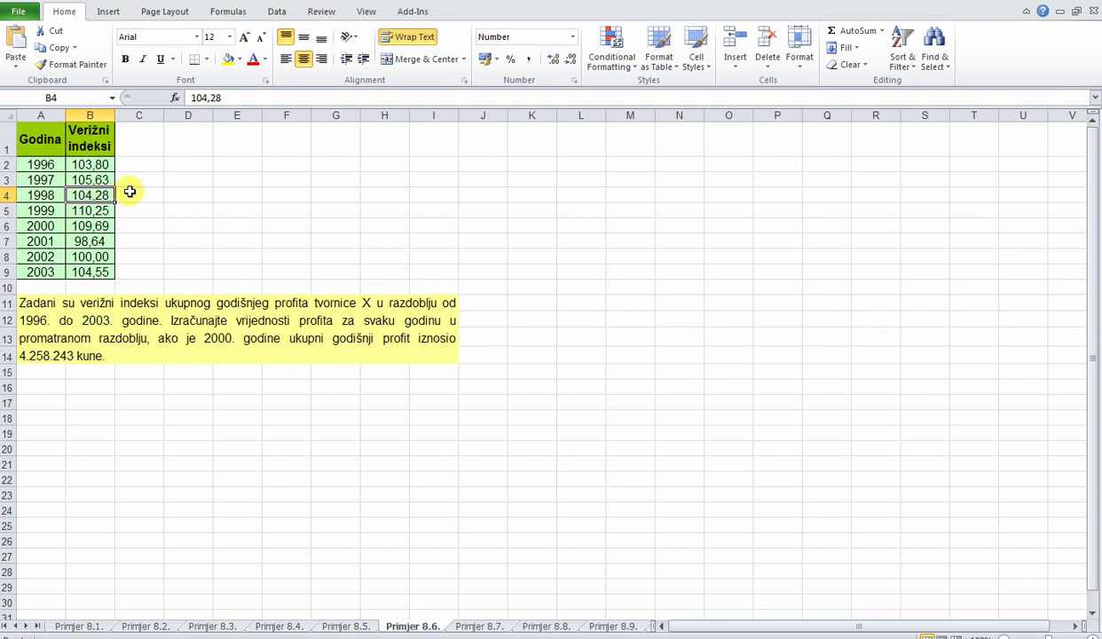
click(106, 241)
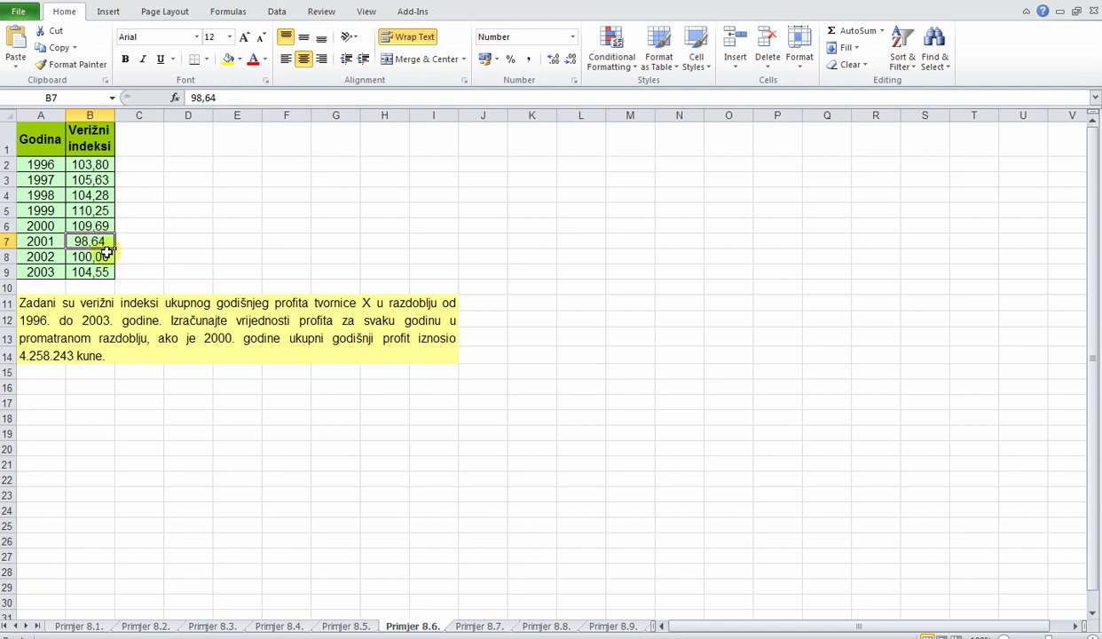
Try the formula =B7-100 in C7, then clear the trial result.
click(141, 242)
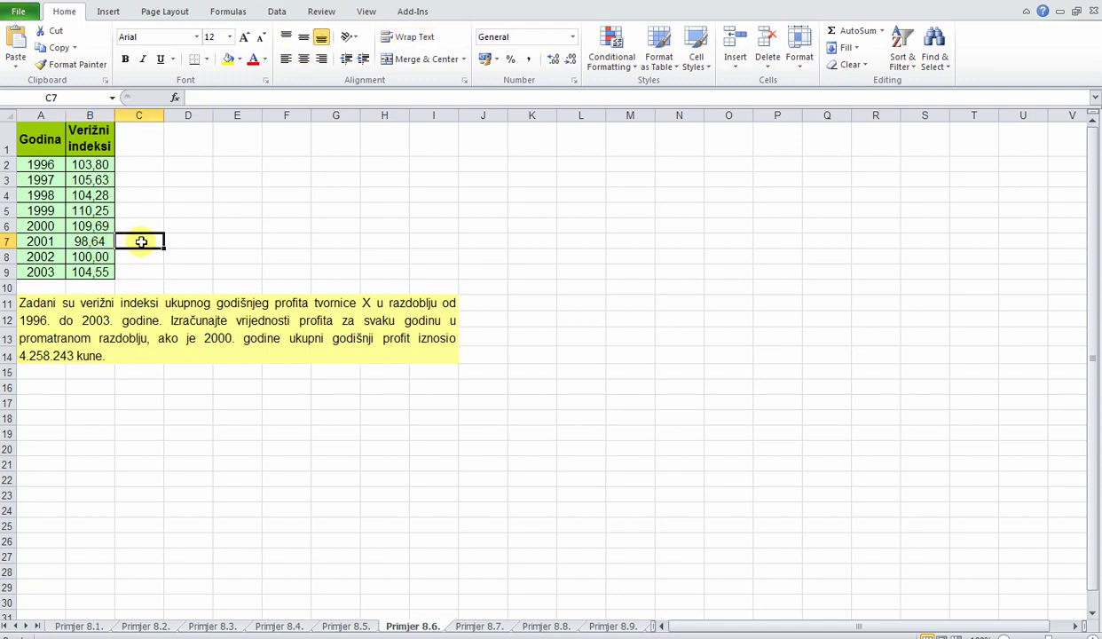
text(=)
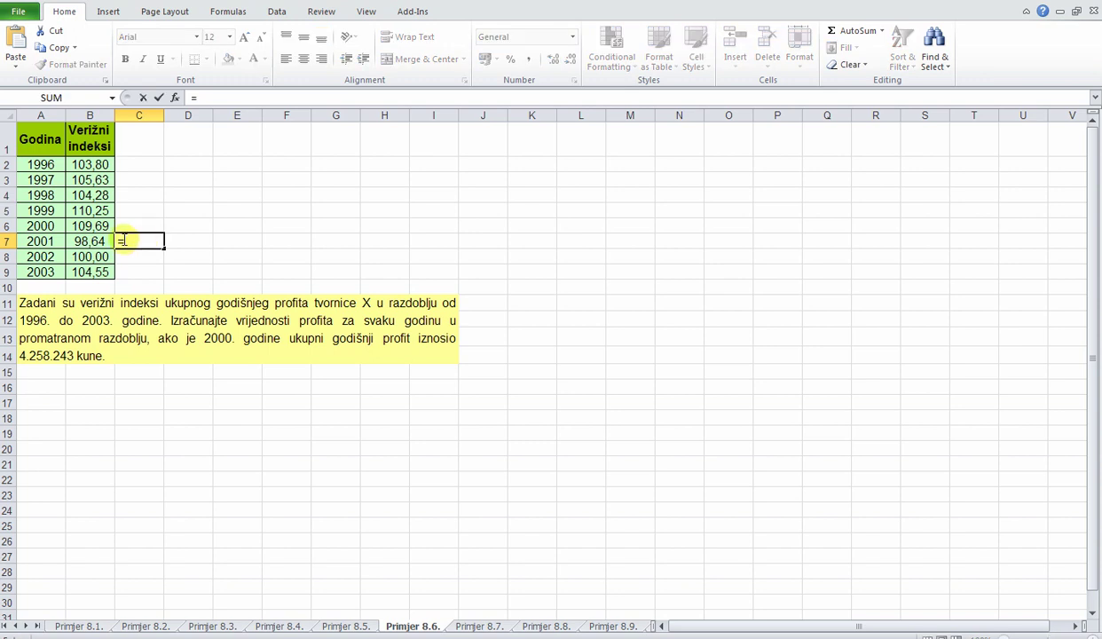
click(98, 242)
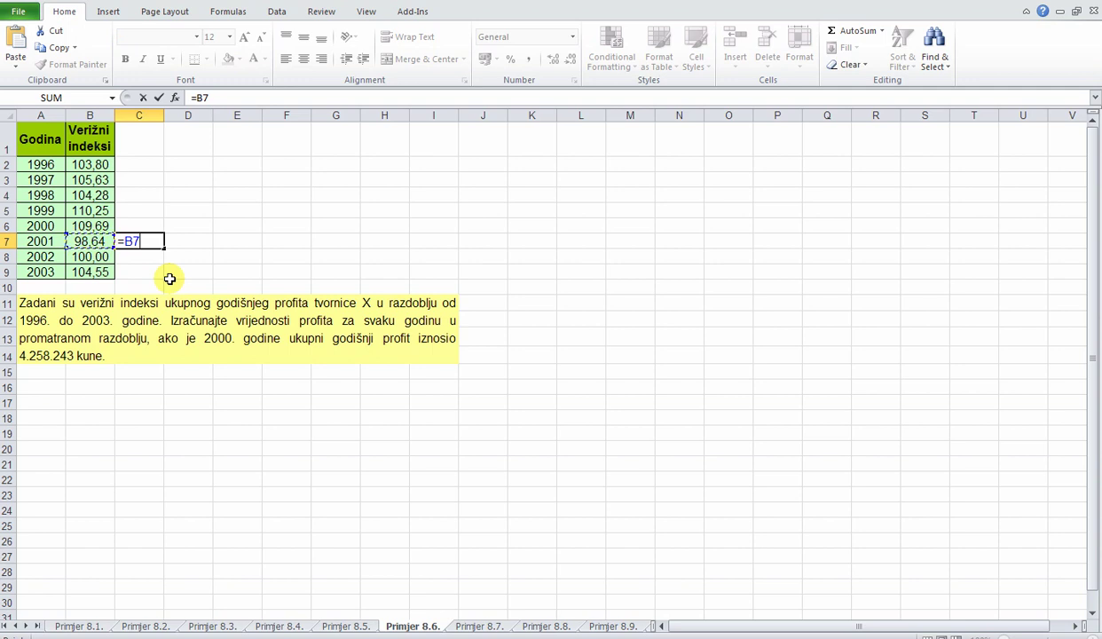
text(-100)
key(Return)
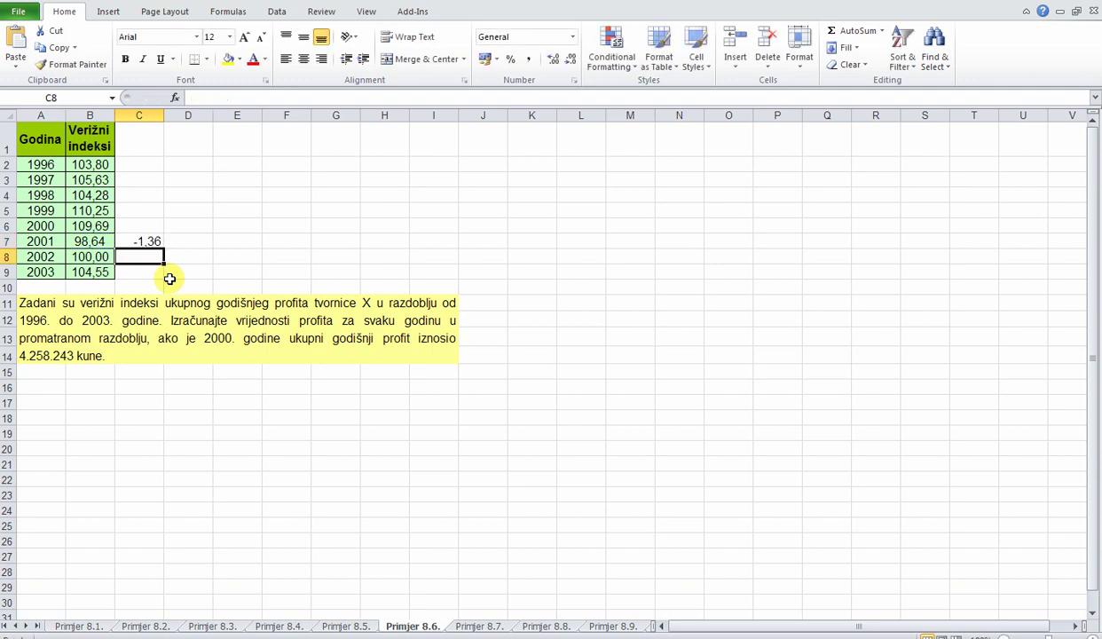
click(145, 241)
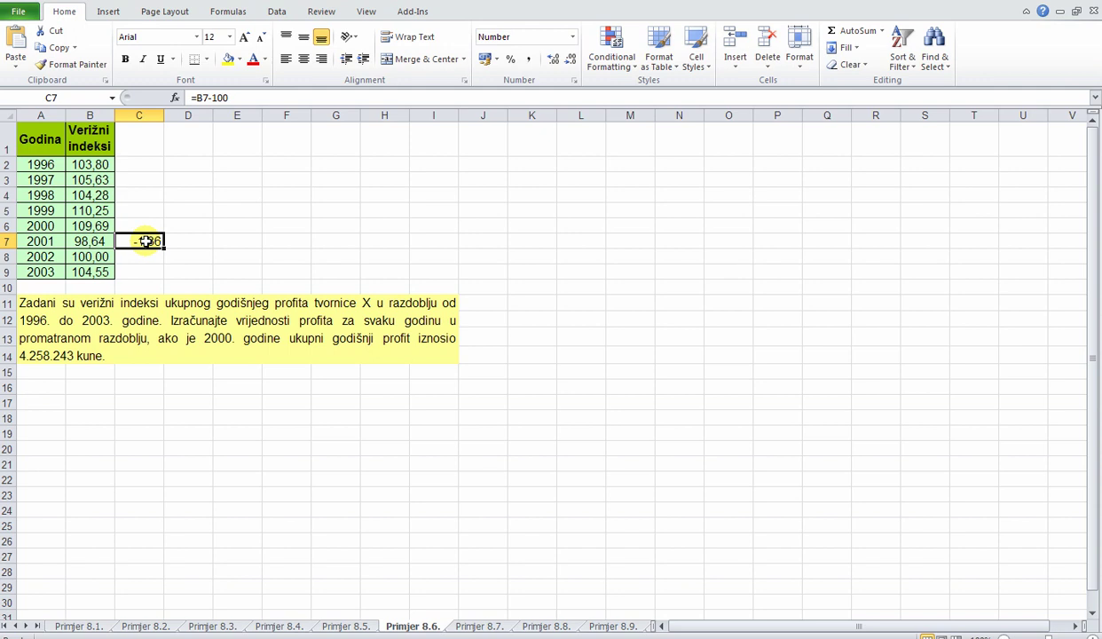
key(Delete)
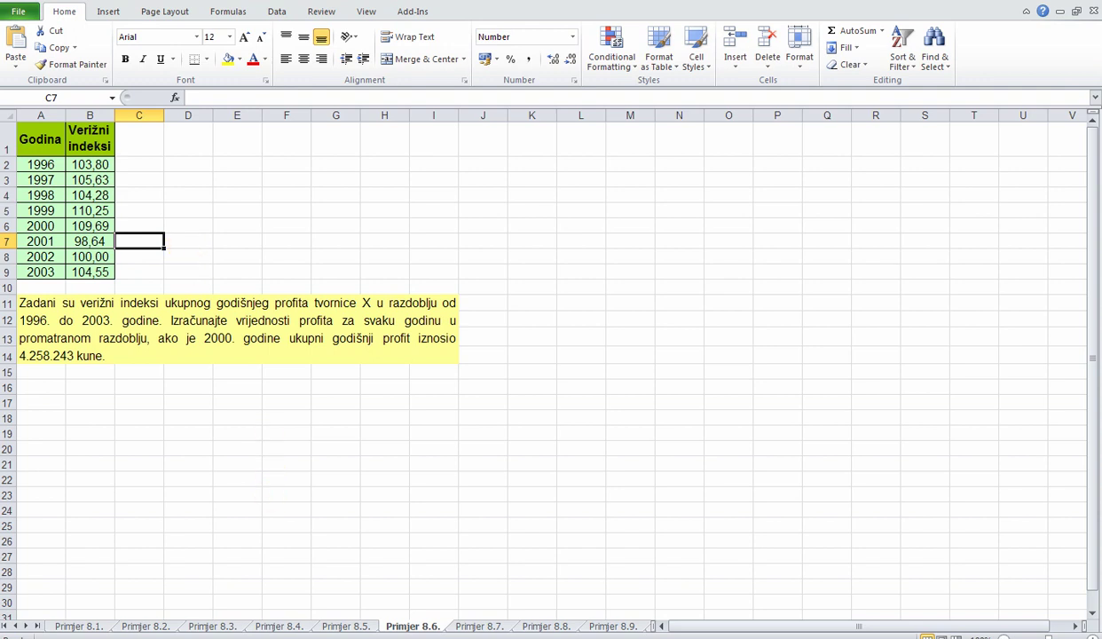
Check the INDEKSI heading in the Word notes on index formulas, then return to Excel.
key(alt+Tab)
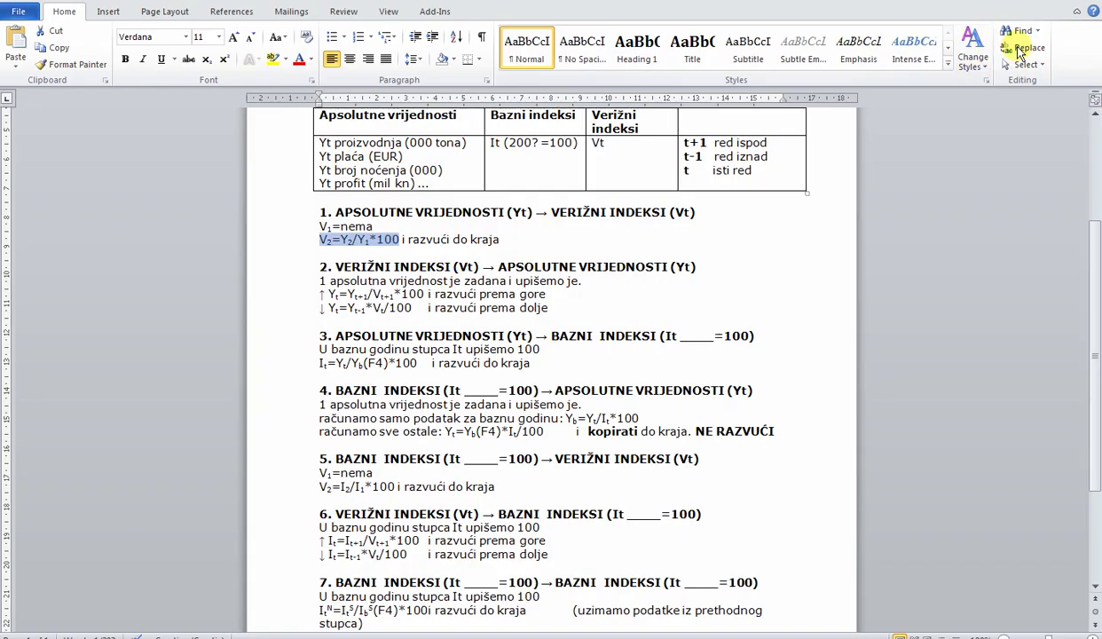
click(1094, 114)
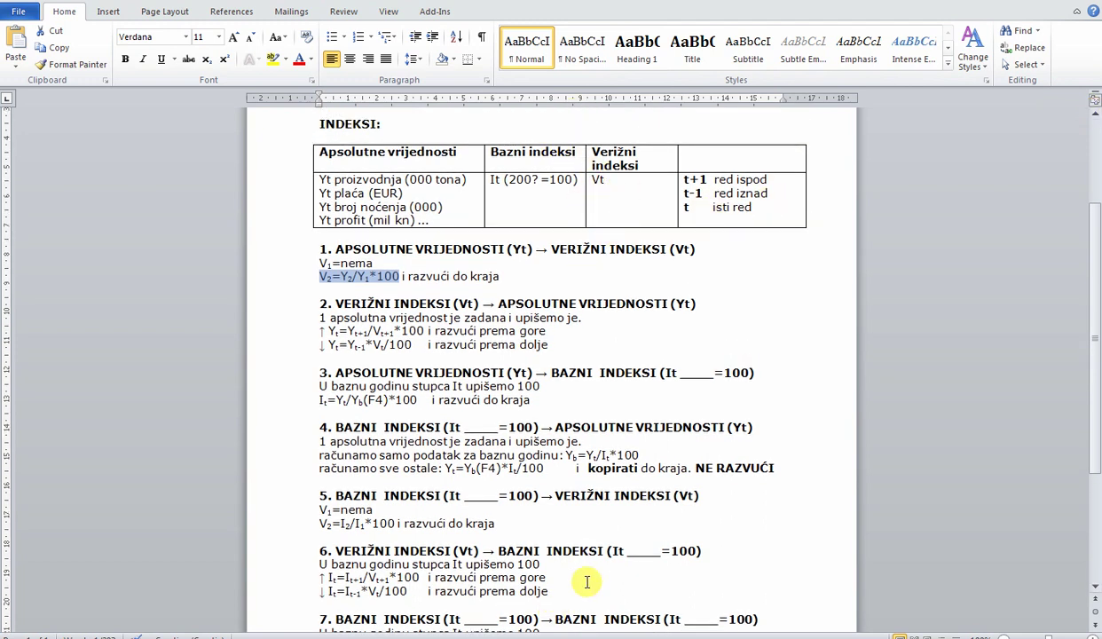
key(alt+Tab)
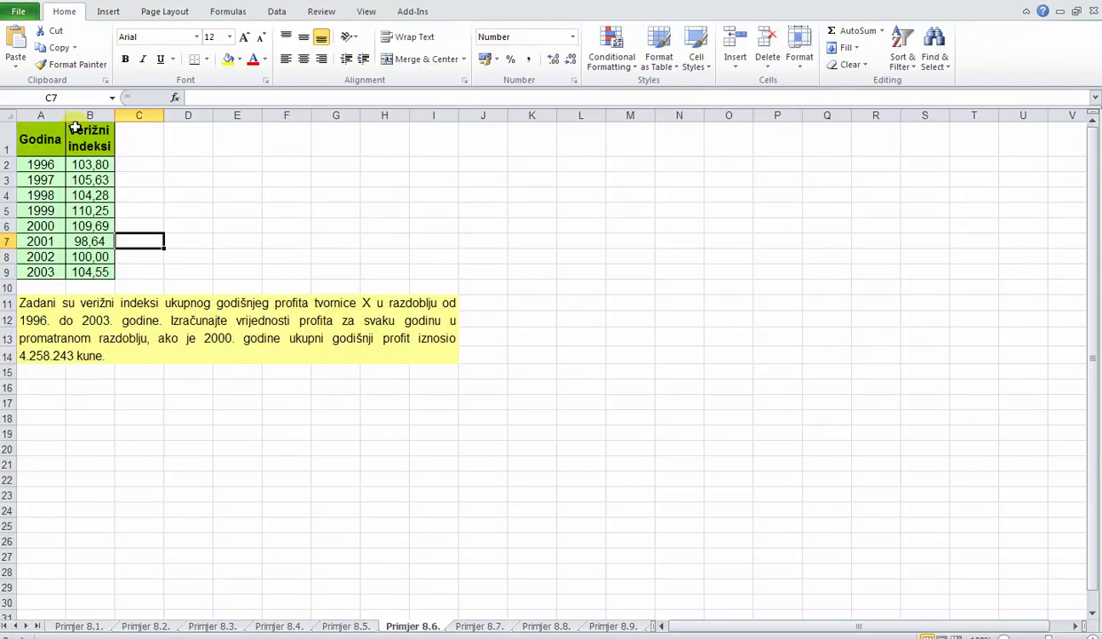
Change the B1 header to 'Verižni indeksi Vt' and widen column B.
click(86, 140)
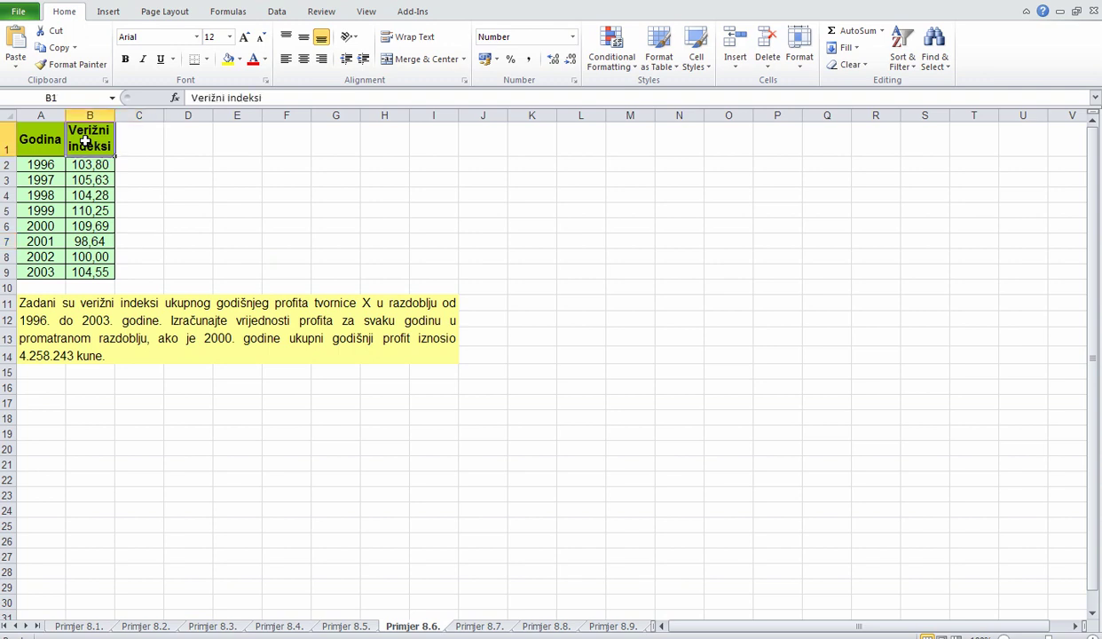
click(278, 101)
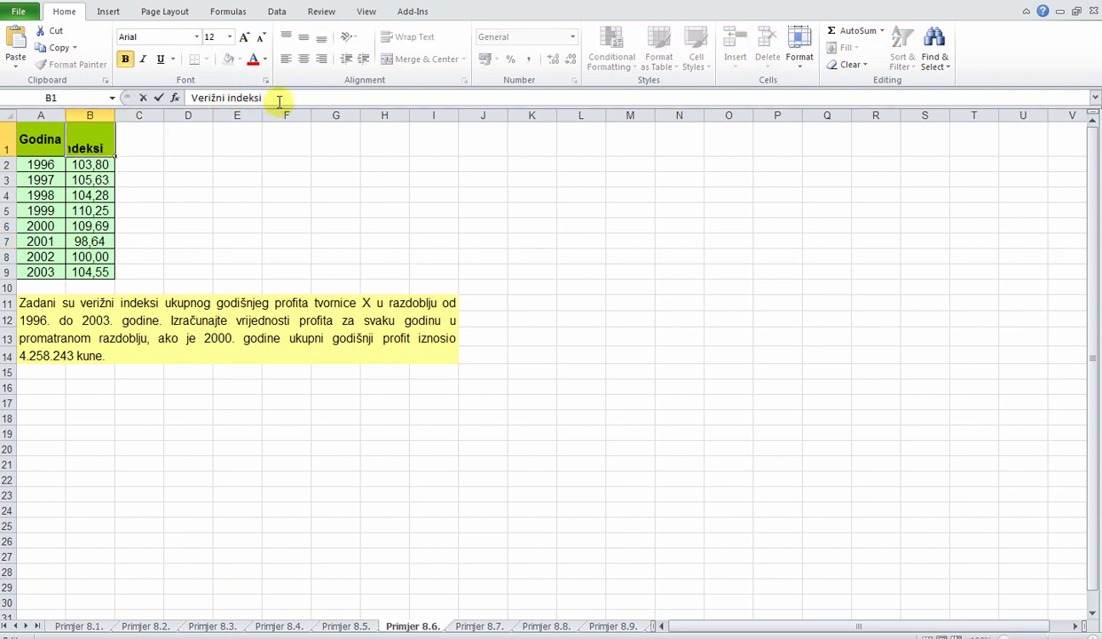
text( Vt)
key(Return)
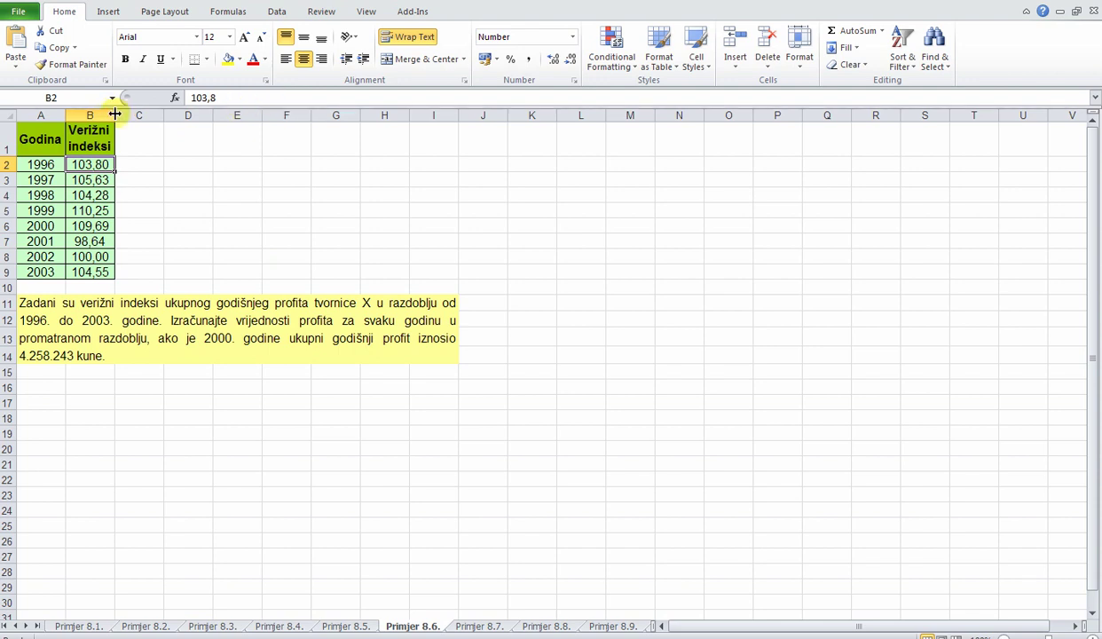
drag(115, 115, 127, 114)
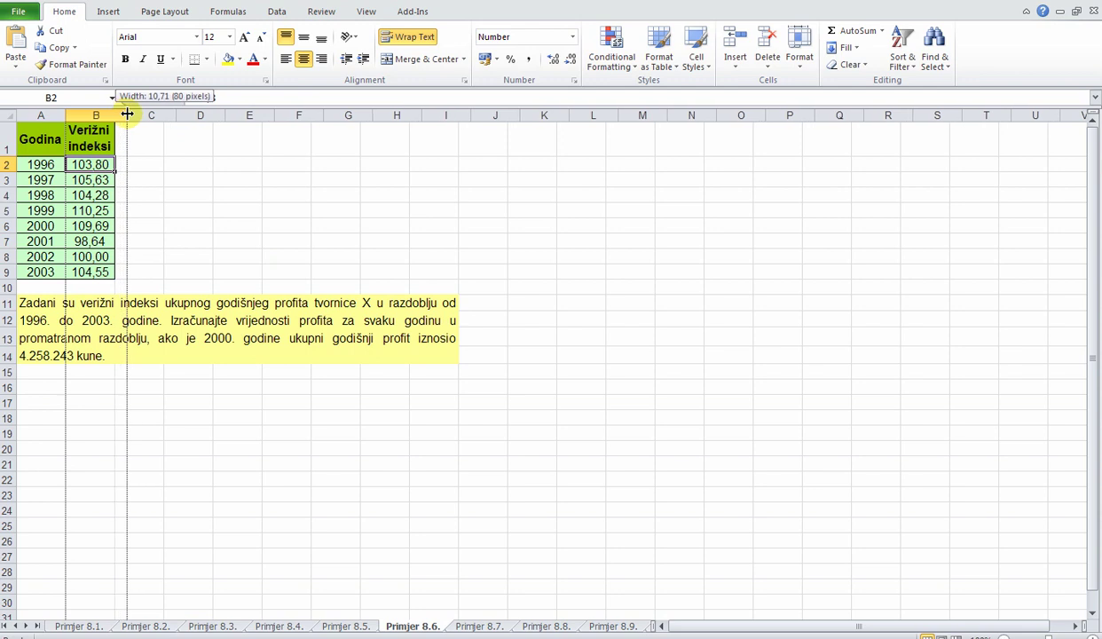
drag(127, 115, 138, 117)
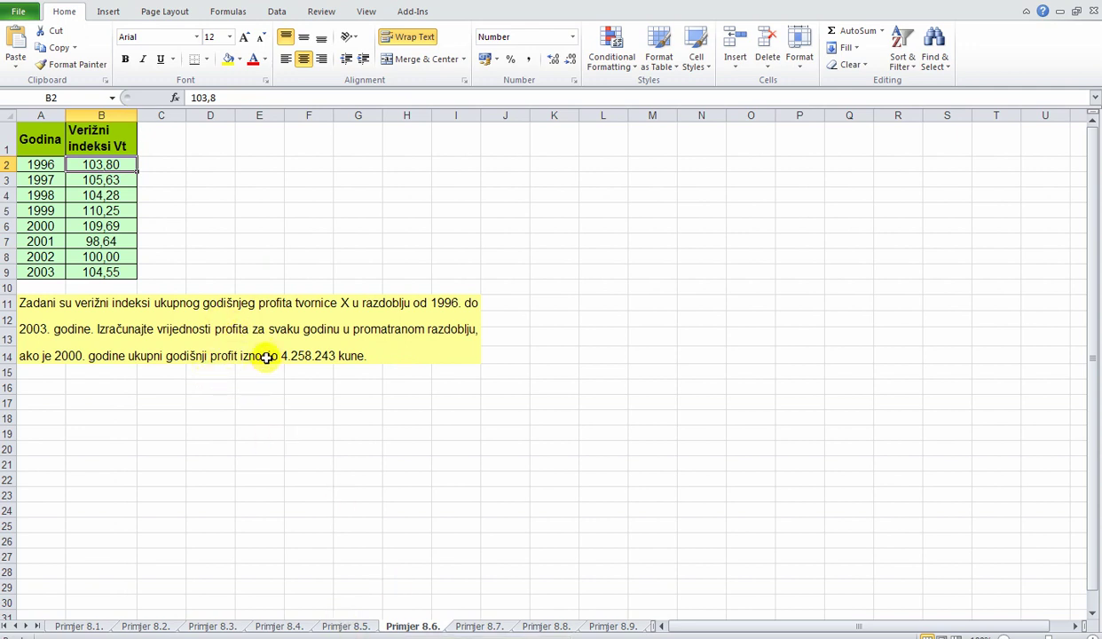
key(alt+Tab)
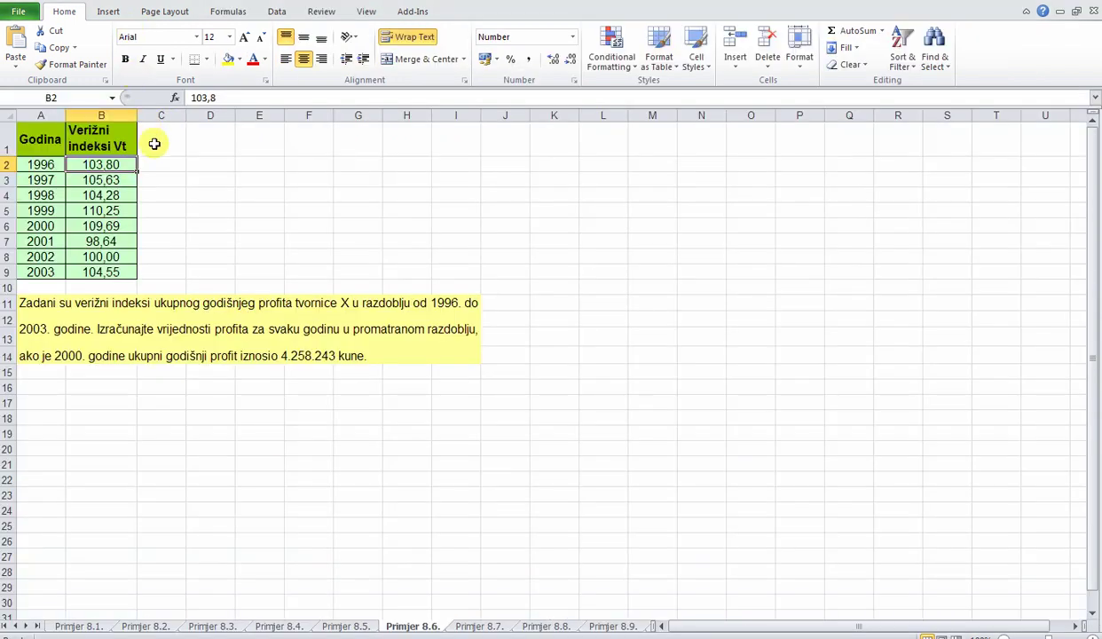
Enter the header 'Yt profit (kn)' in C1 and autofit column C.
click(154, 143)
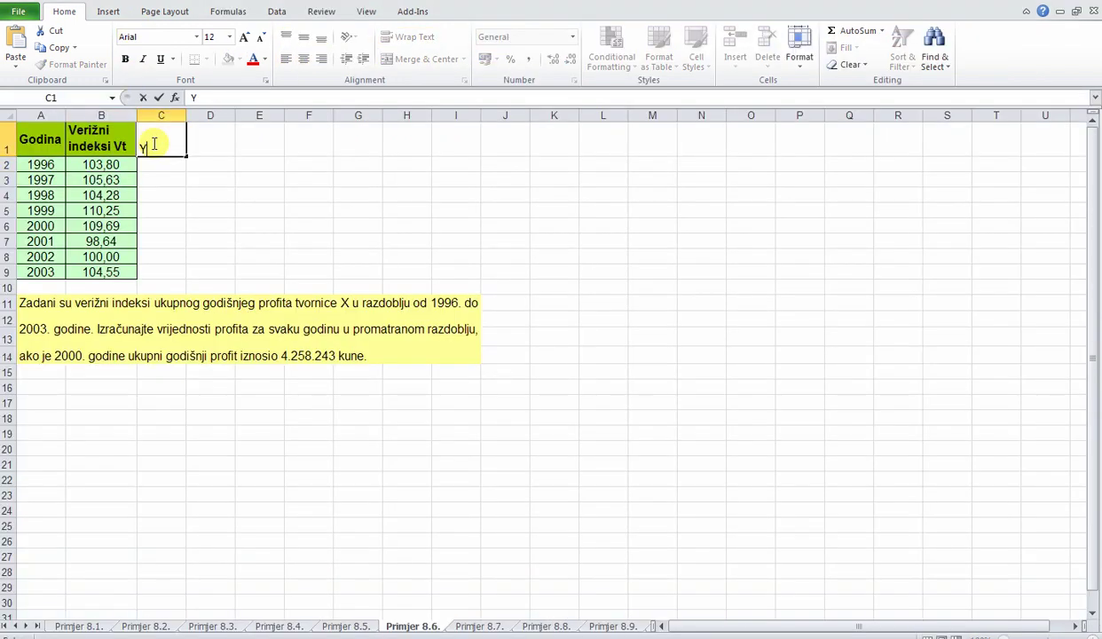
text(Yt)
text( profit )
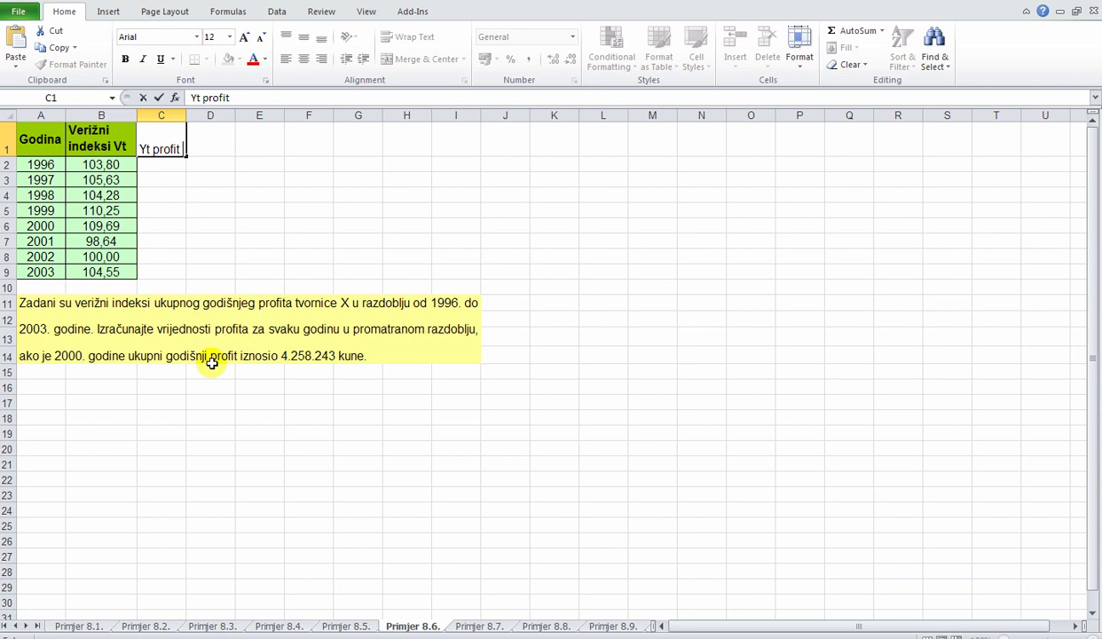
text(()
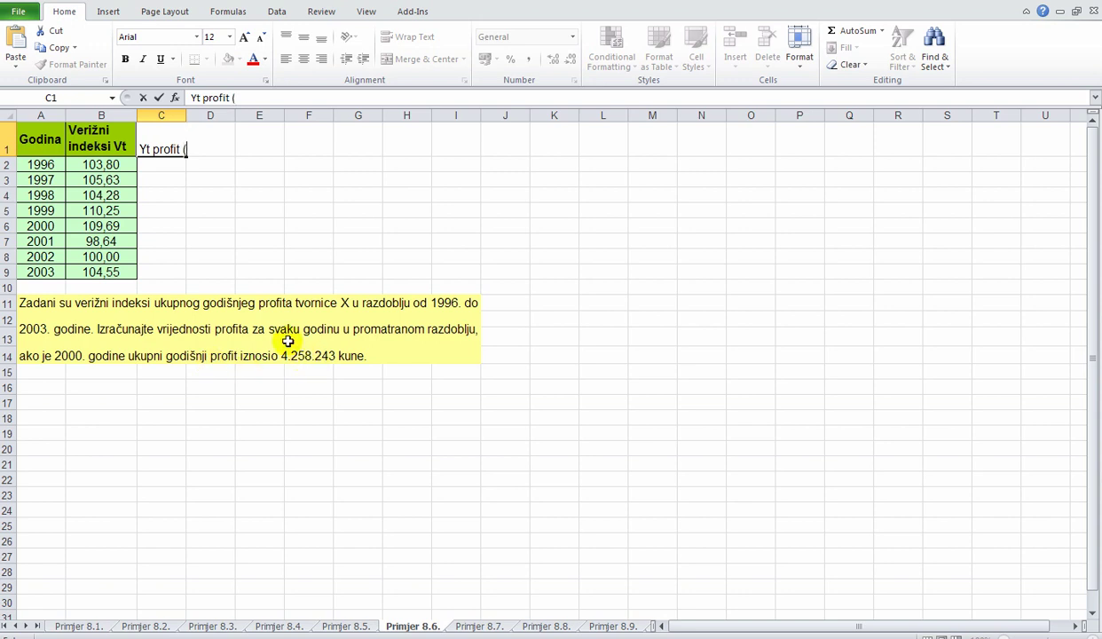
text(kn))
key(Return)
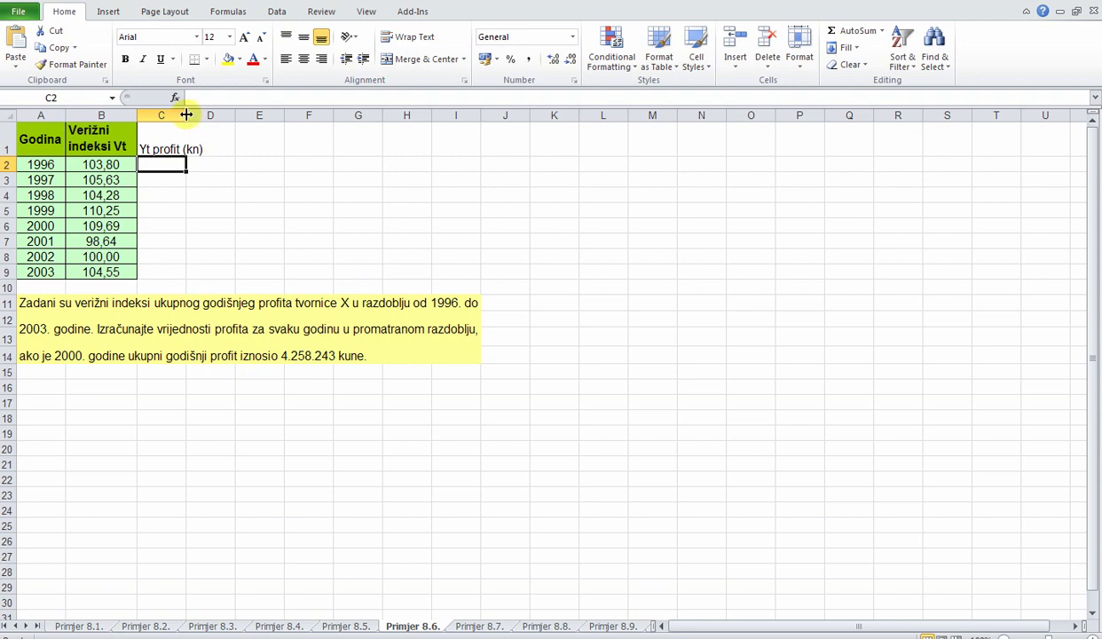
double_click(187, 116)
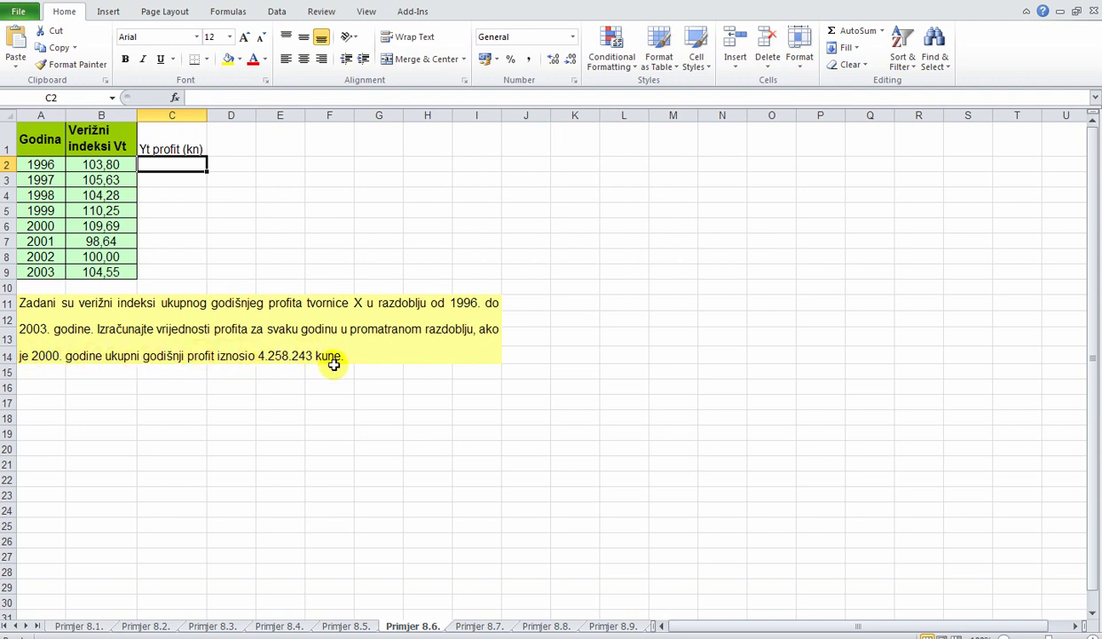
Enter 4258243 as the year 2000 profit in C6.
click(168, 226)
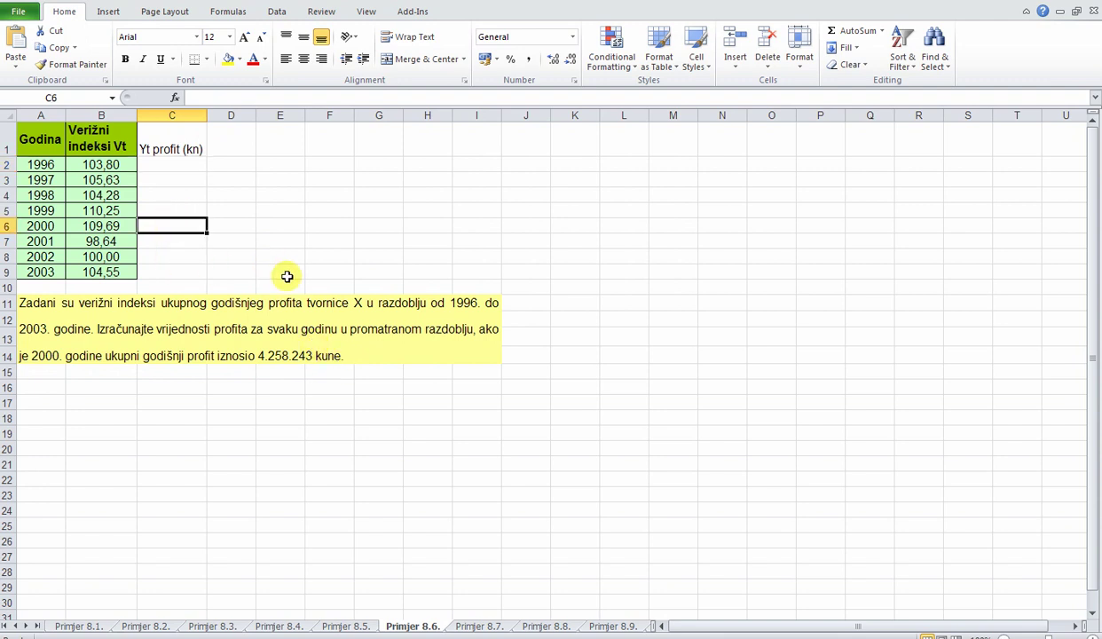
text(4)
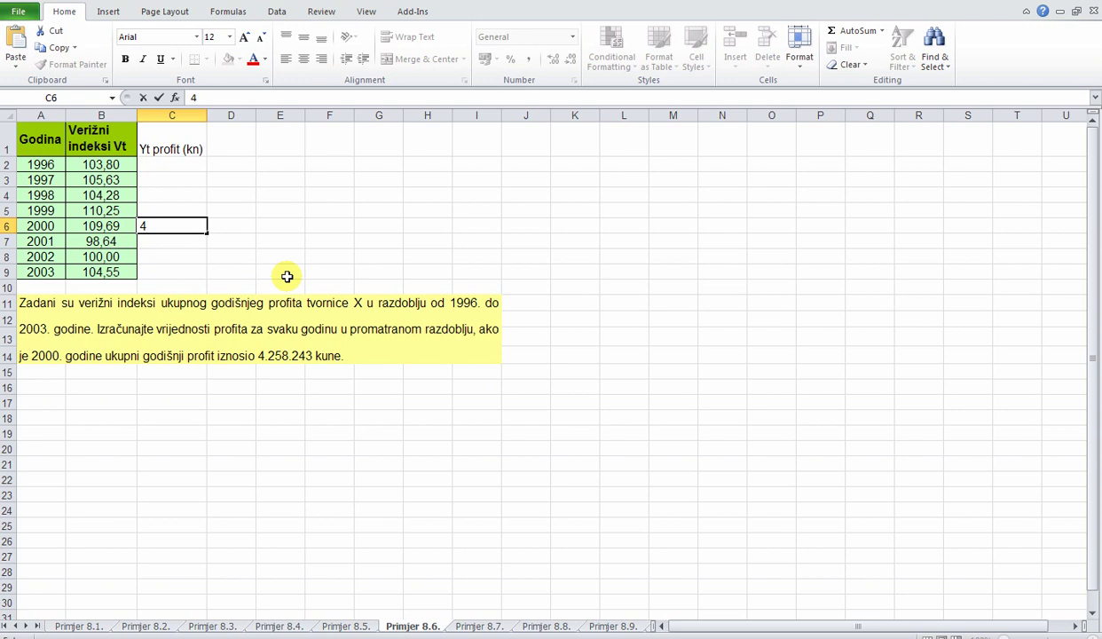
text(25824)
text(3)
key(Return)
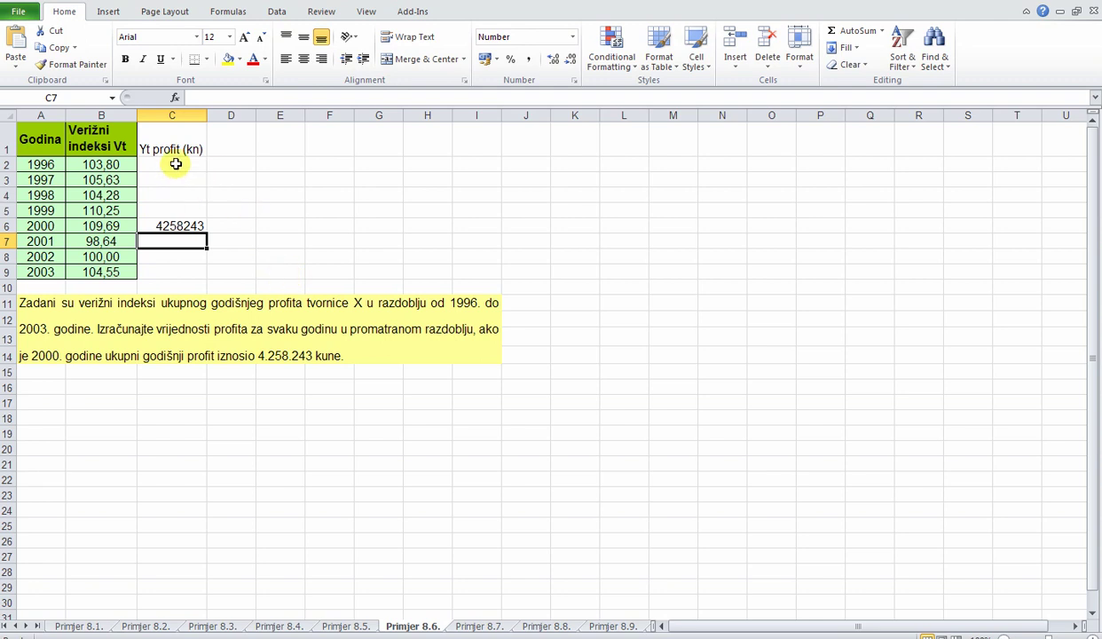
Format C2:C9 as Number with 2 decimals and a 1000 separator.
drag(175, 164, 177, 268)
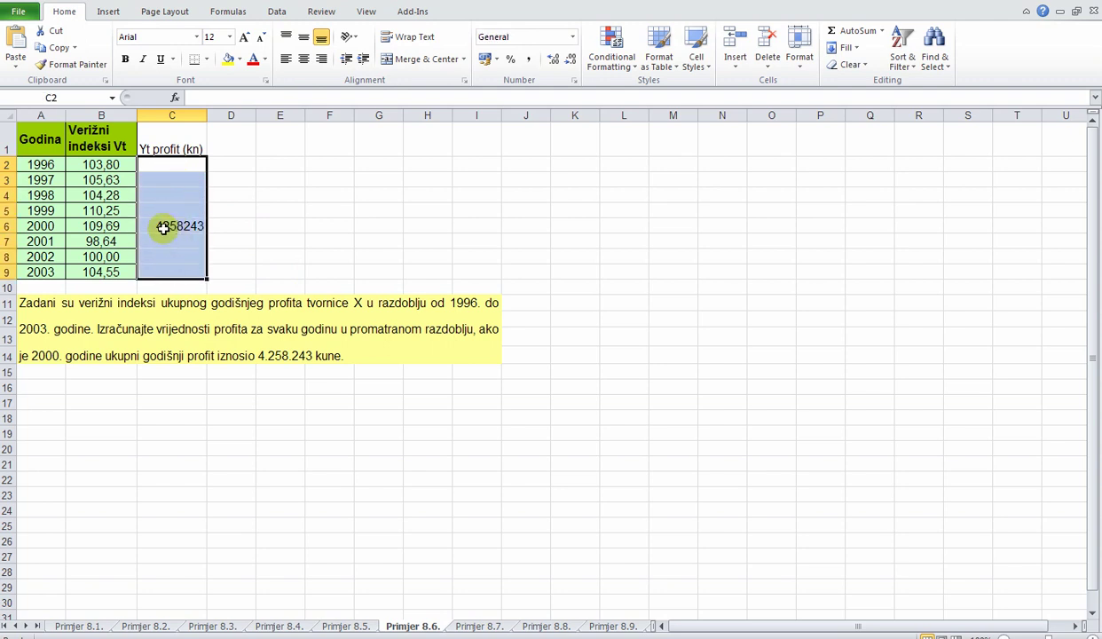
right_click(174, 228)
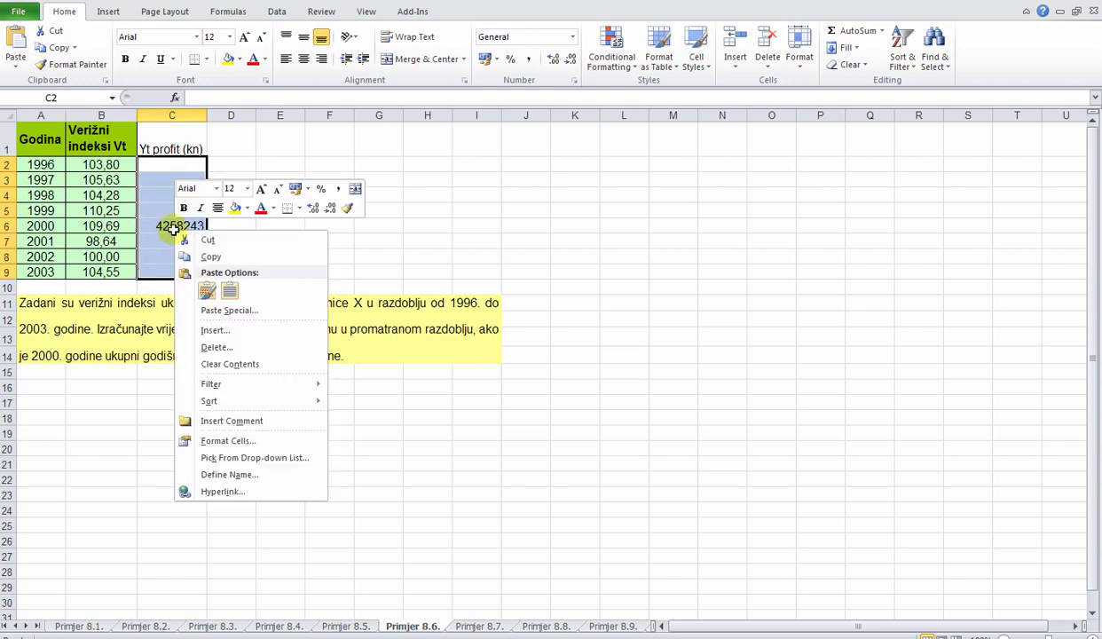
click(255, 440)
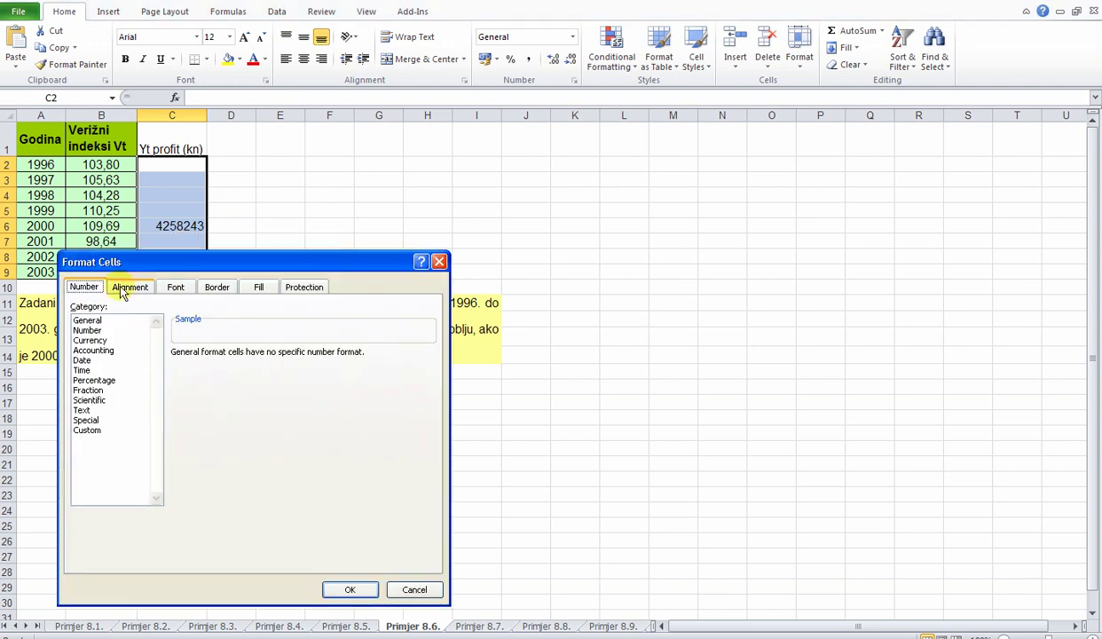
click(92, 331)
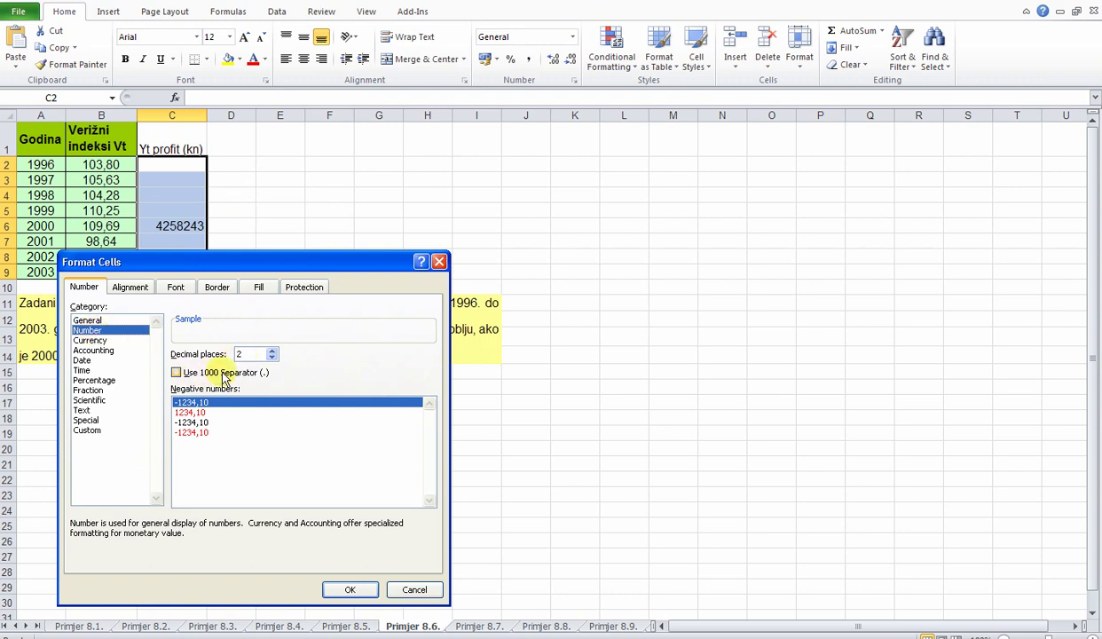
click(176, 372)
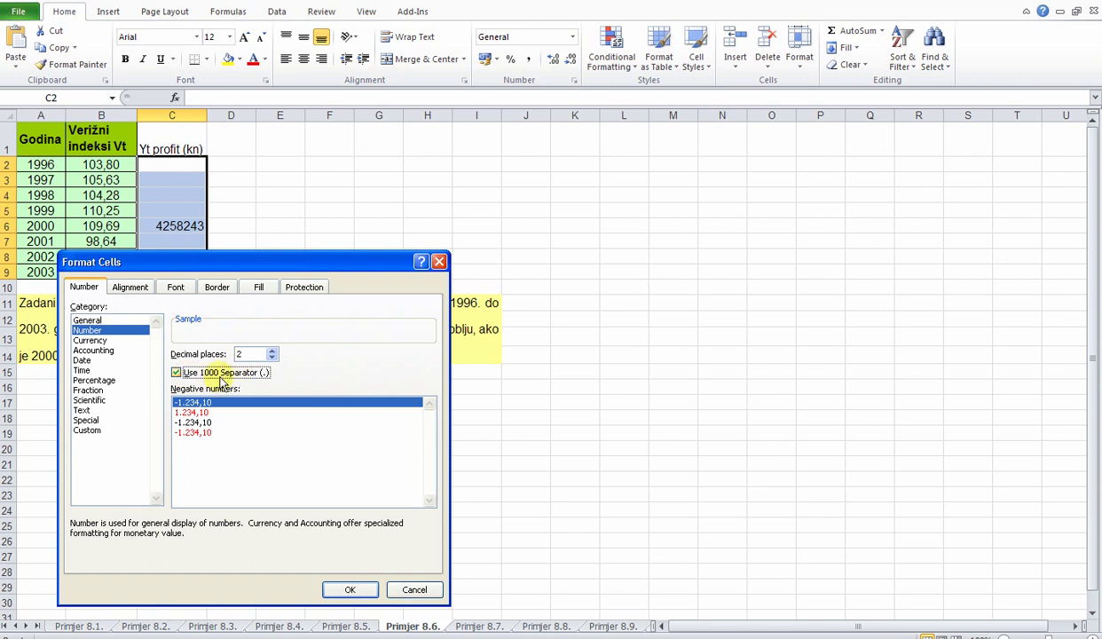
click(351, 588)
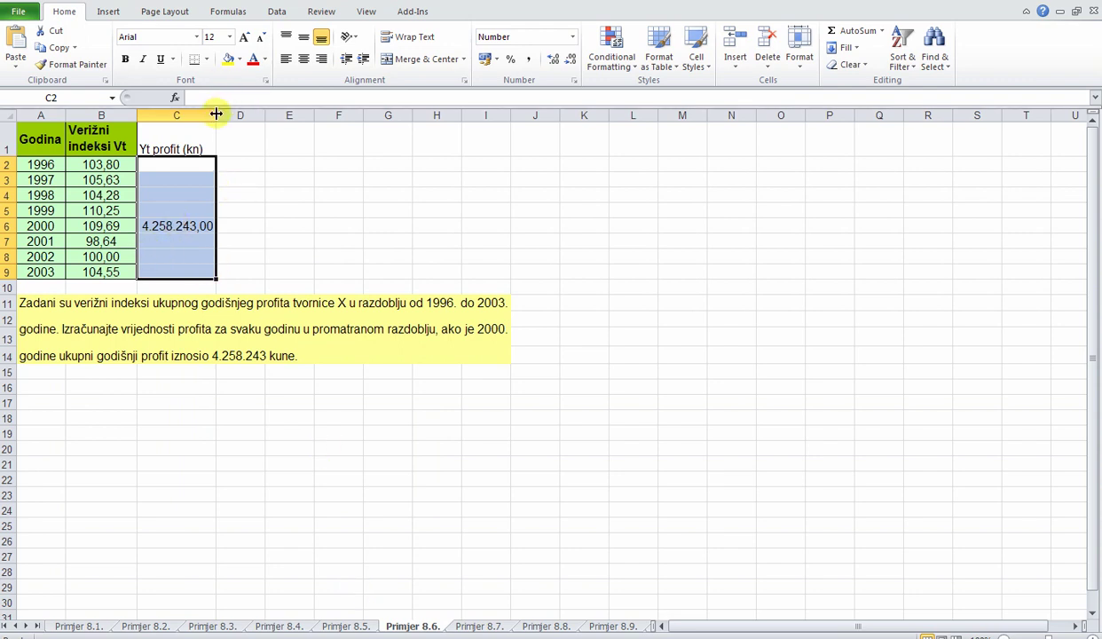
Autofit column C to show 4.258.243,00, then bring up the Word index-formula notes.
drag(215, 113, 204, 115)
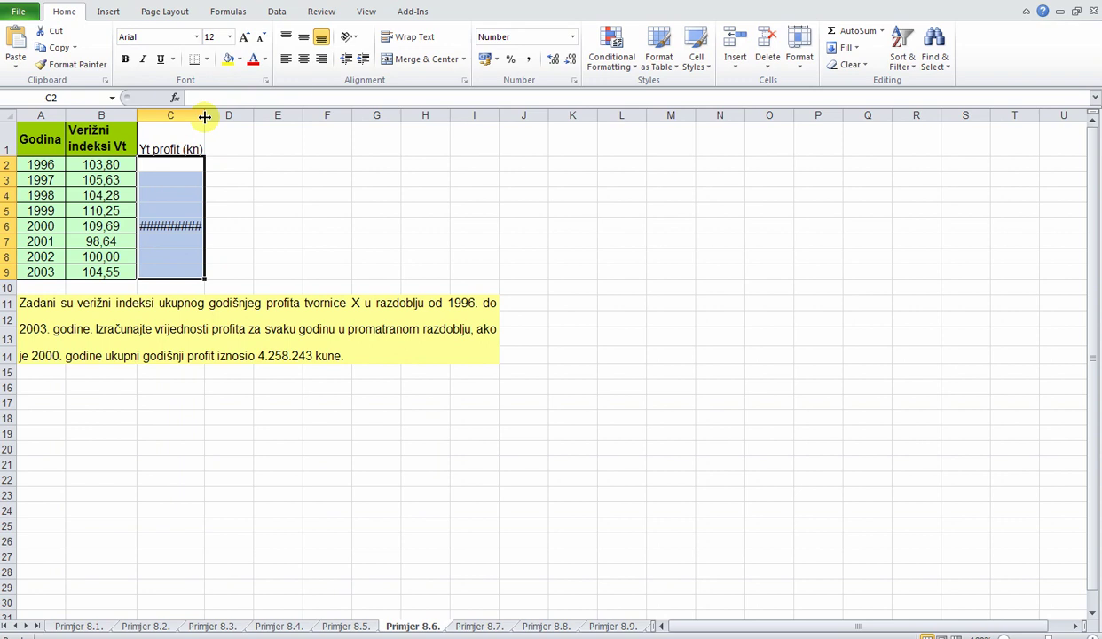
drag(204, 116, 226, 116)
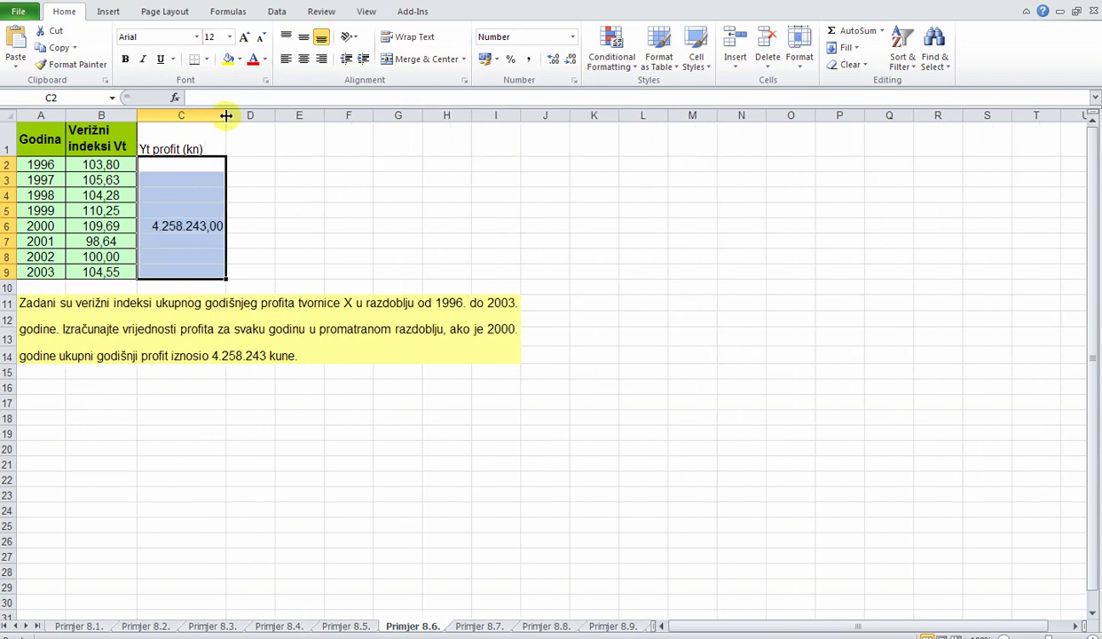
double_click(226, 116)
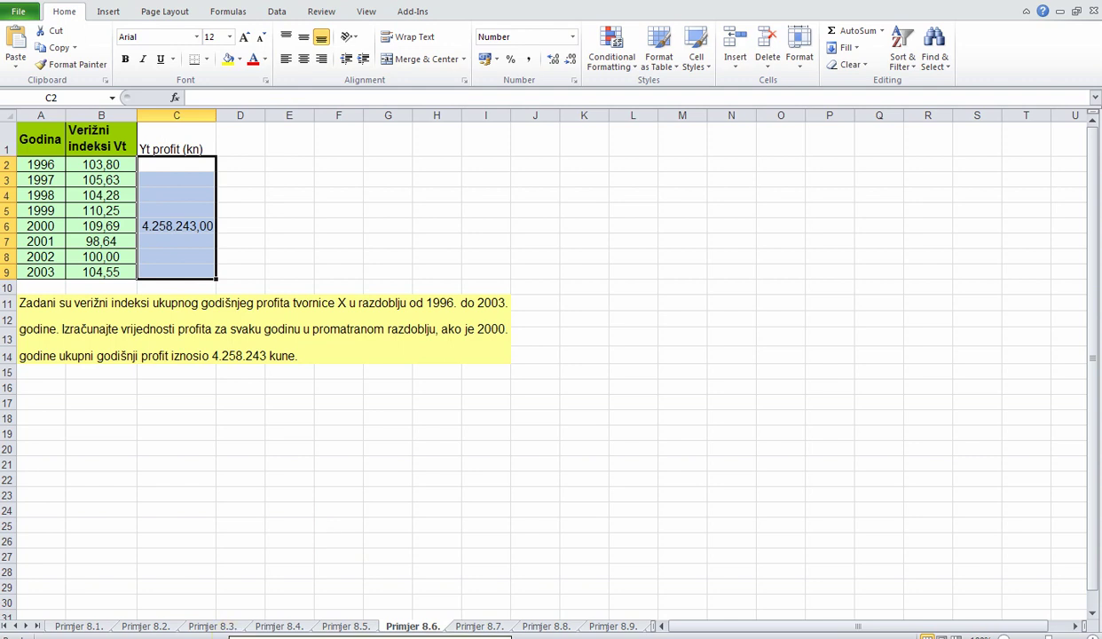
click(373, 636)
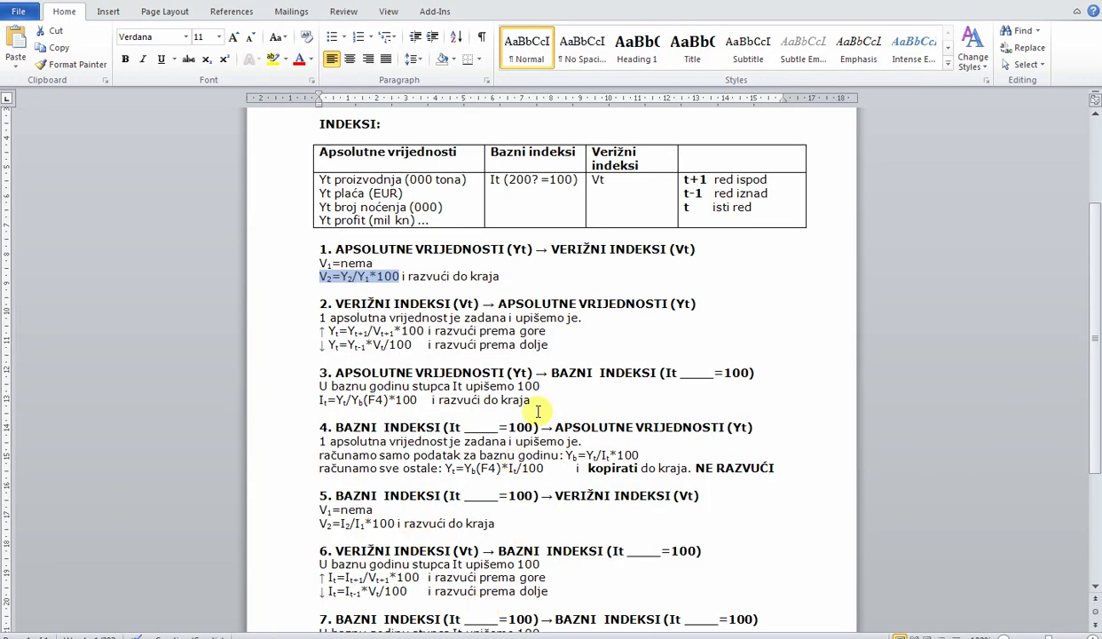
Copy the two Yt chain-index formulas from the Word notes into Excel cells H3:H4.
click(1095, 590)
scroll(925, 360, up, 1)
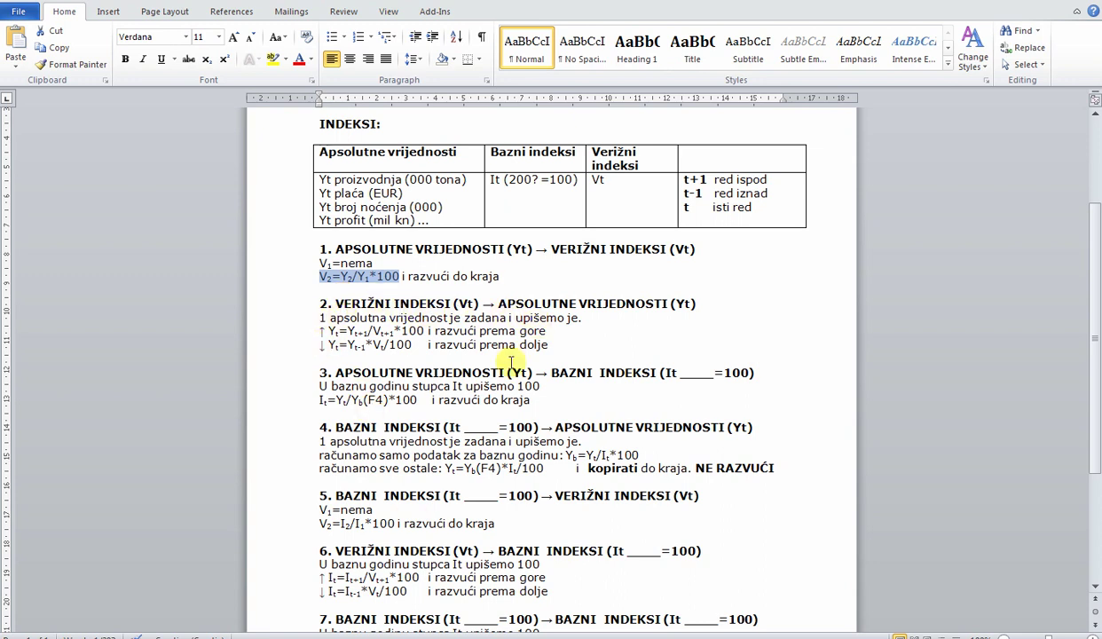
key(alt+Tab)
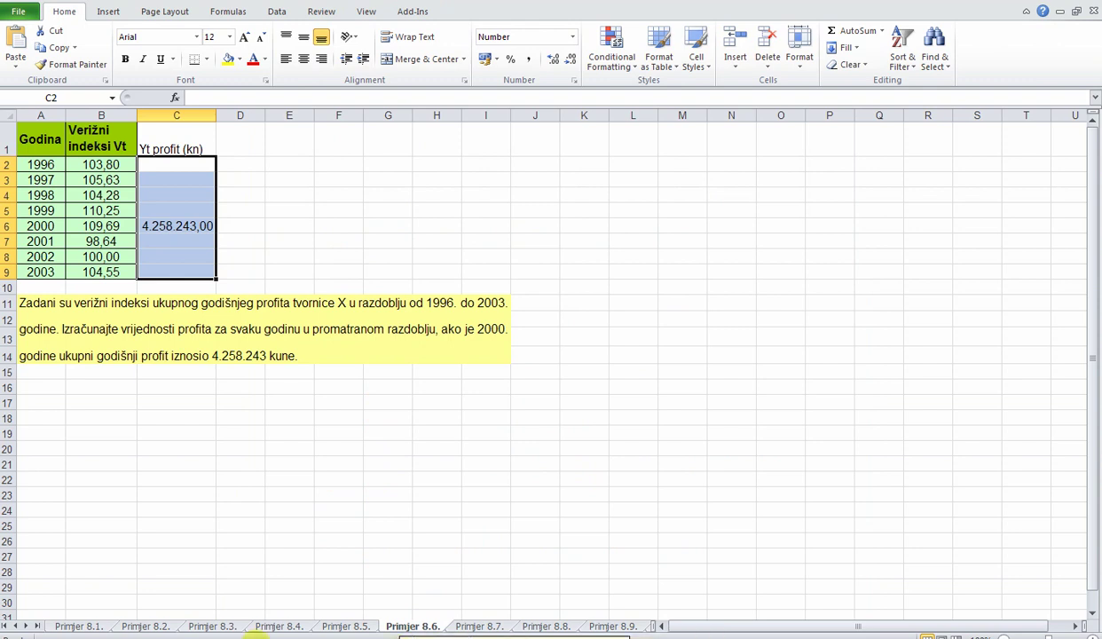
key(alt+Tab)
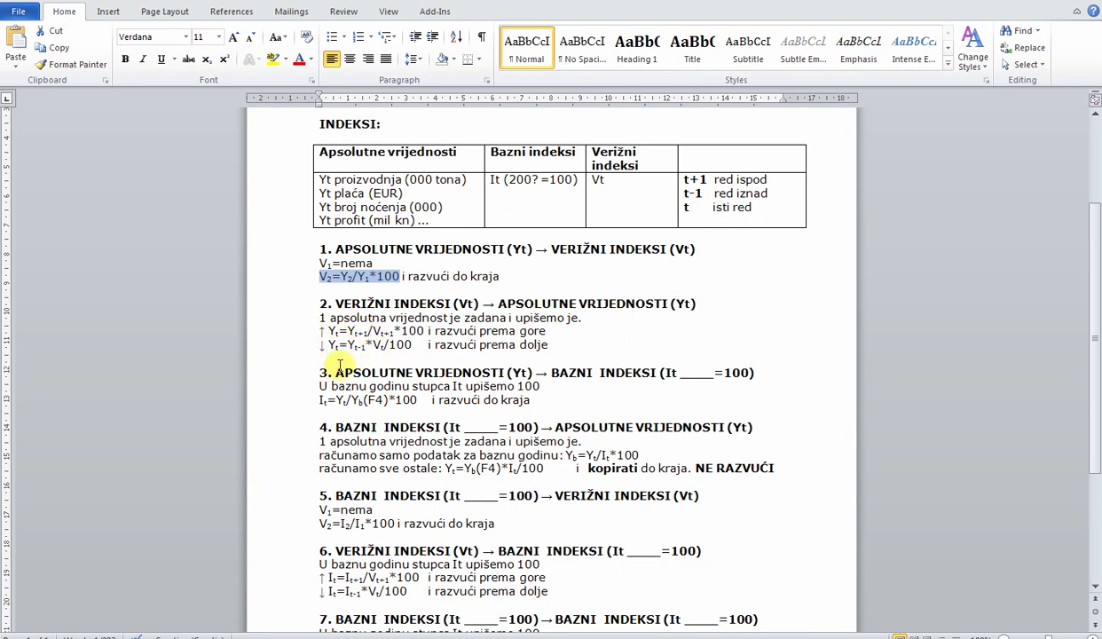
key(alt+Tab)
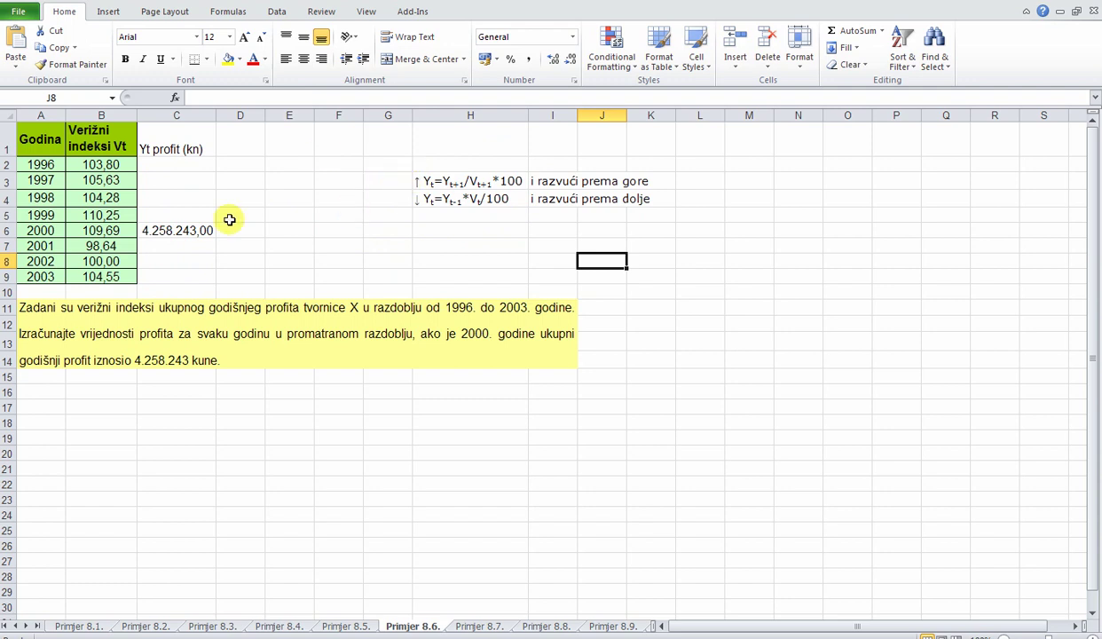
Enter =C6/B6*100 in C5 and fill it up to C2 for the 1996–1999 profits.
click(186, 165)
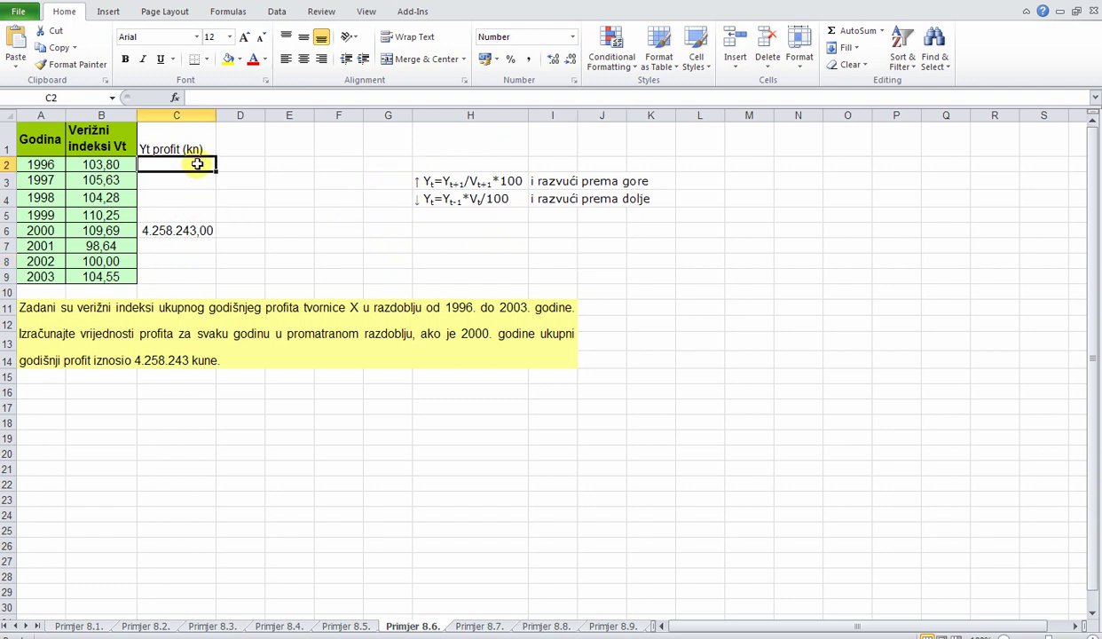
click(193, 217)
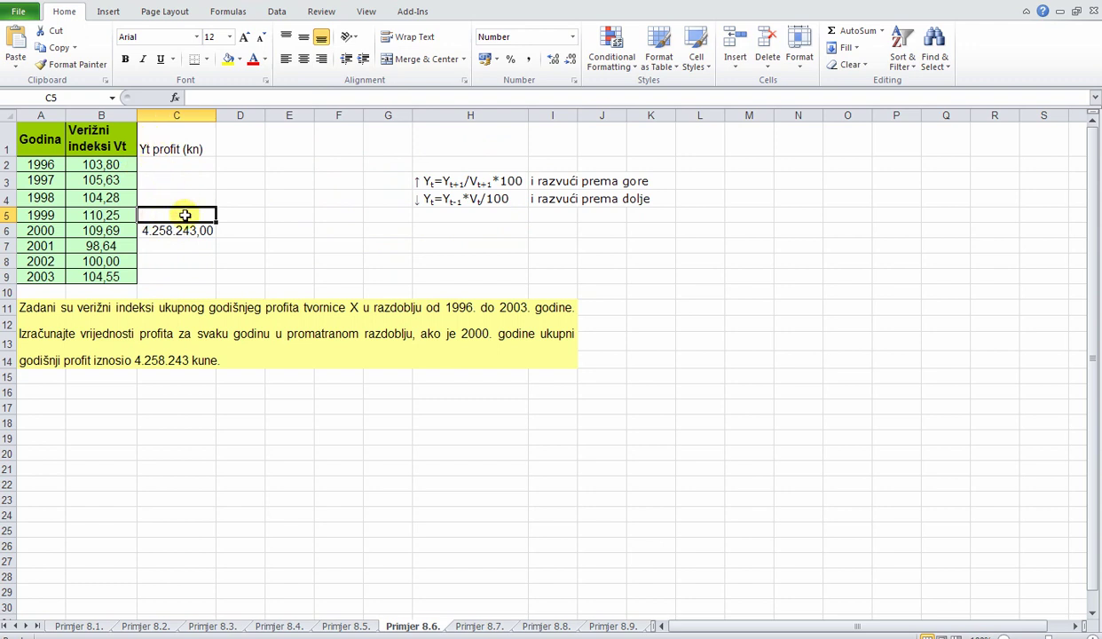
text(=)
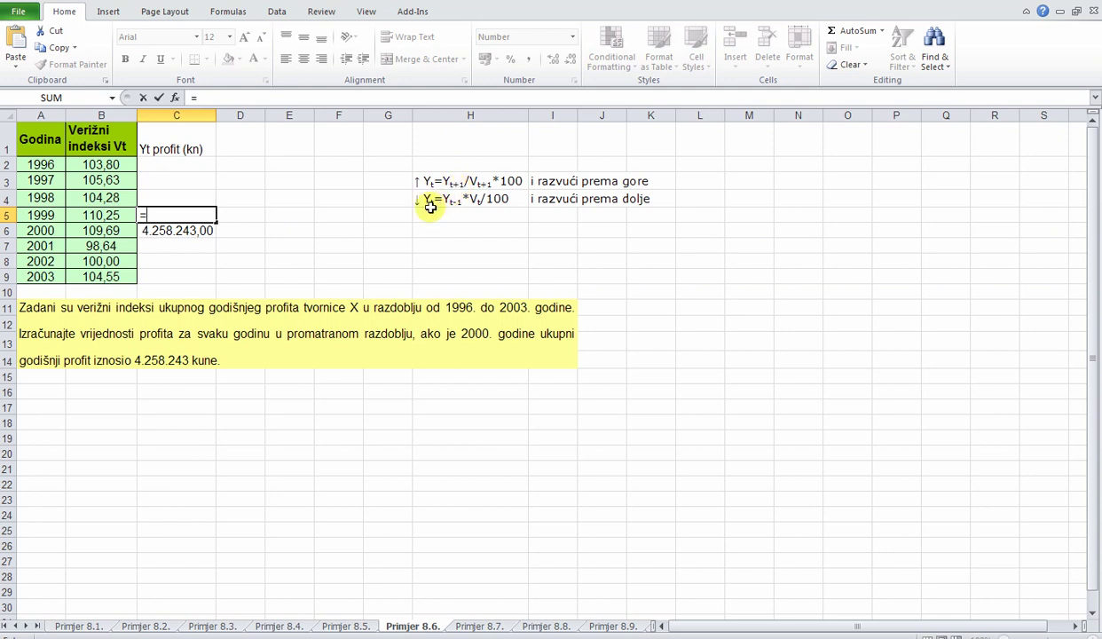
click(201, 230)
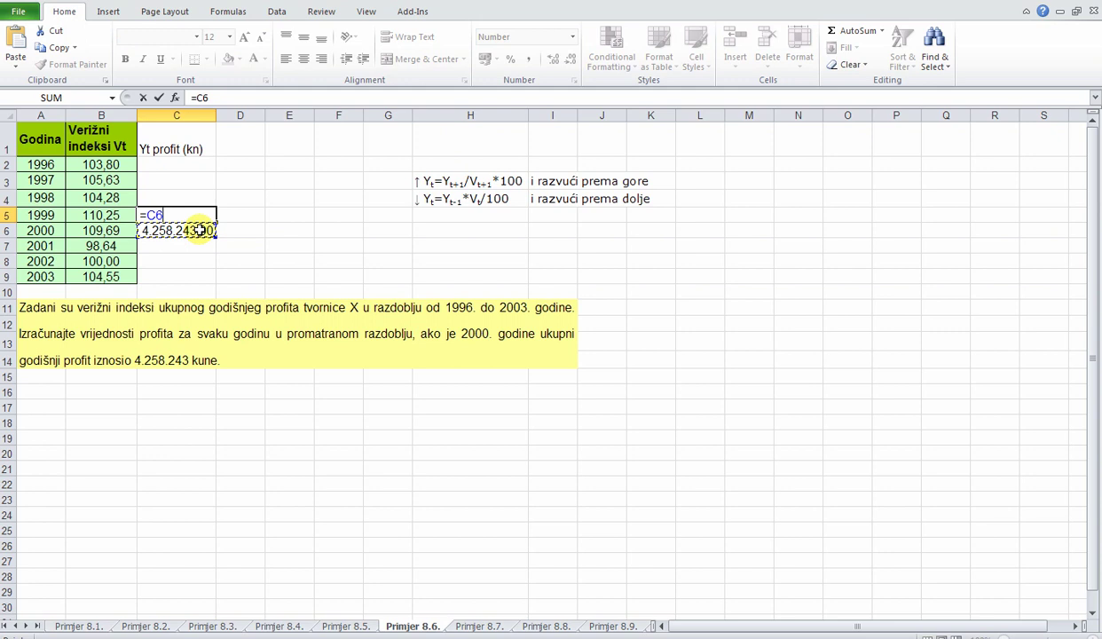
text(/)
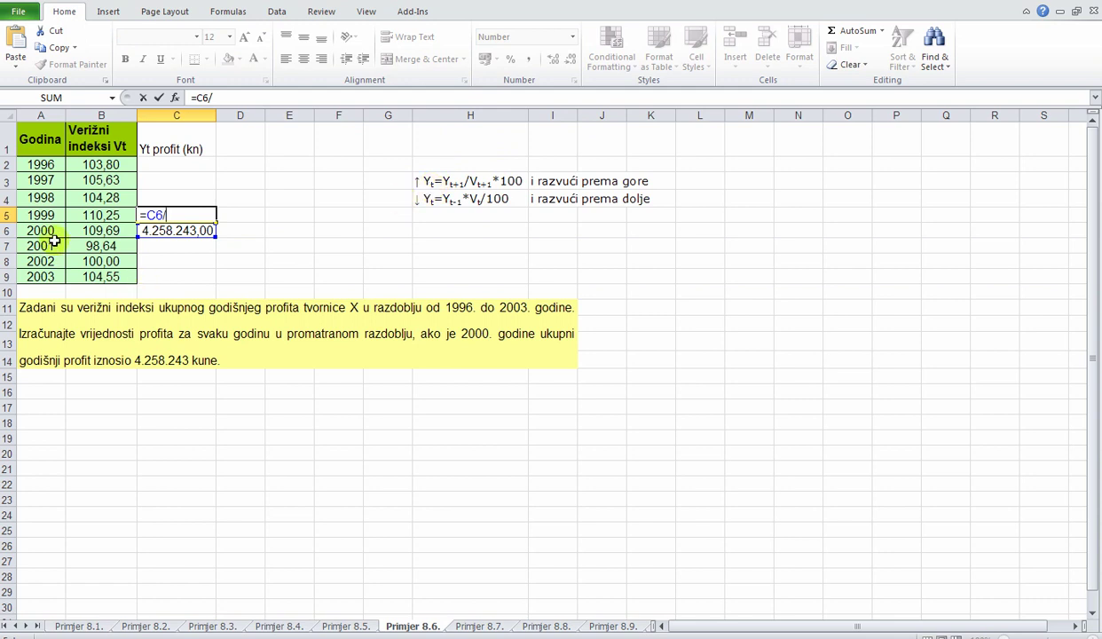
click(88, 229)
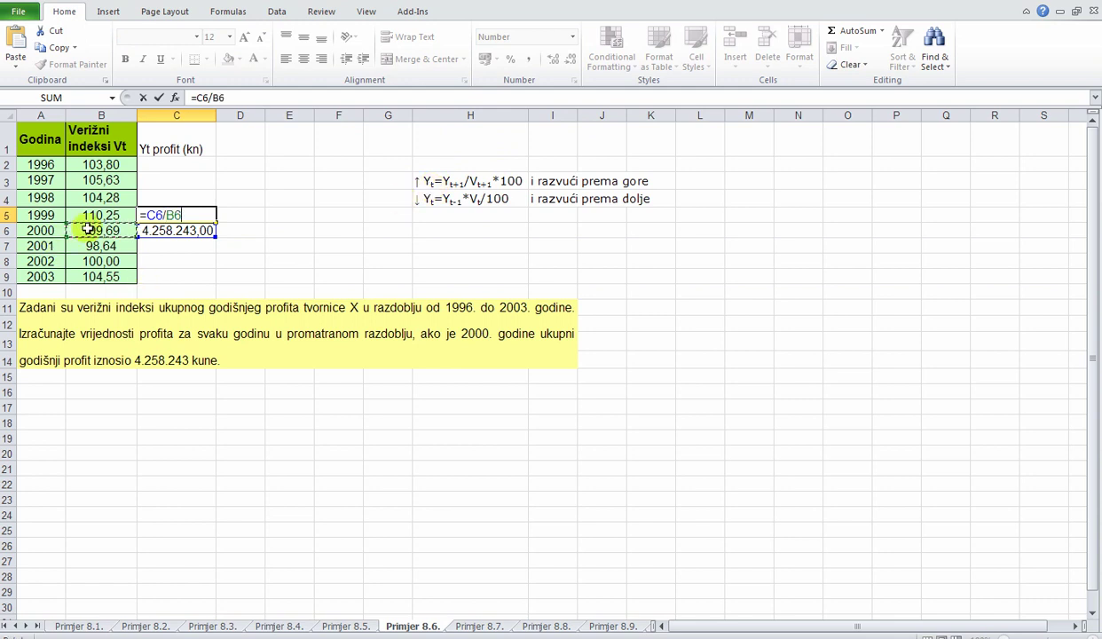
text(*1)
text(00)
key(Return)
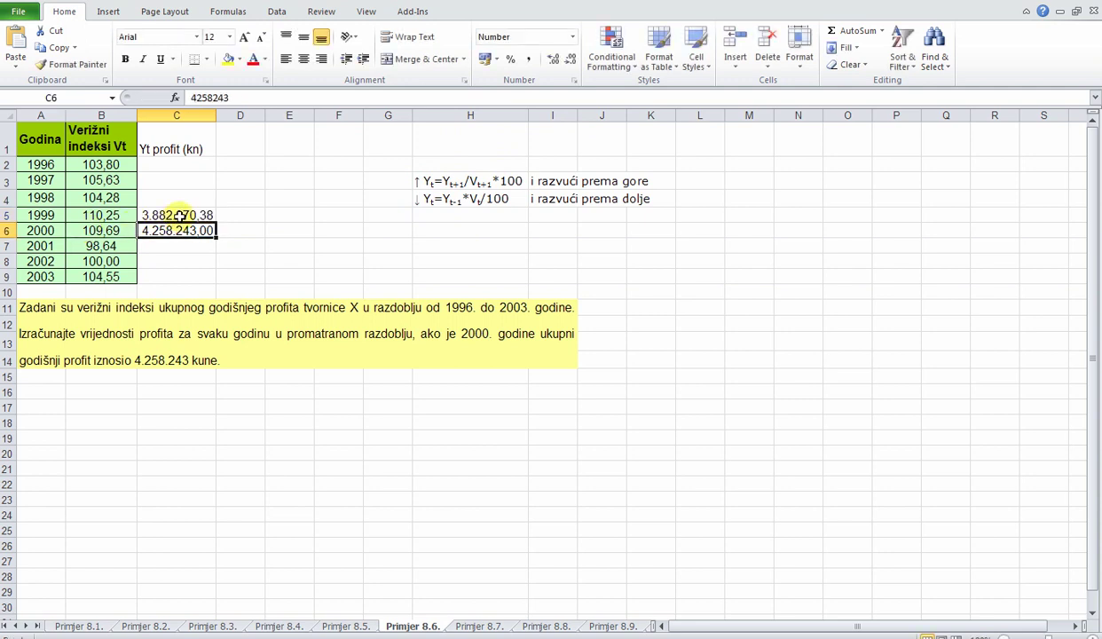
click(181, 215)
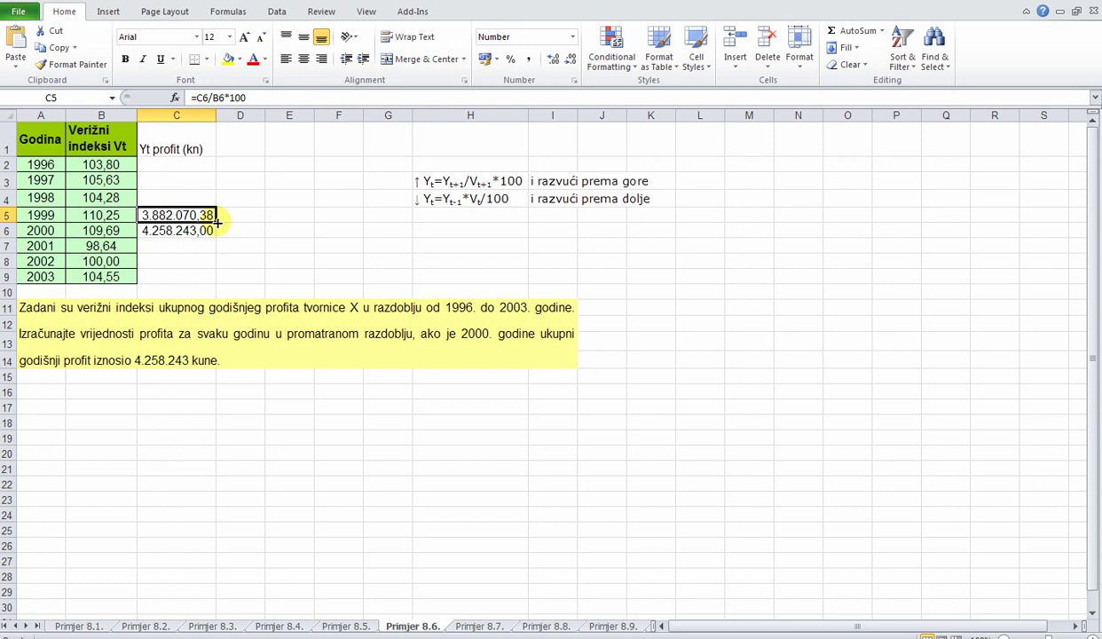
drag(216, 223, 215, 160)
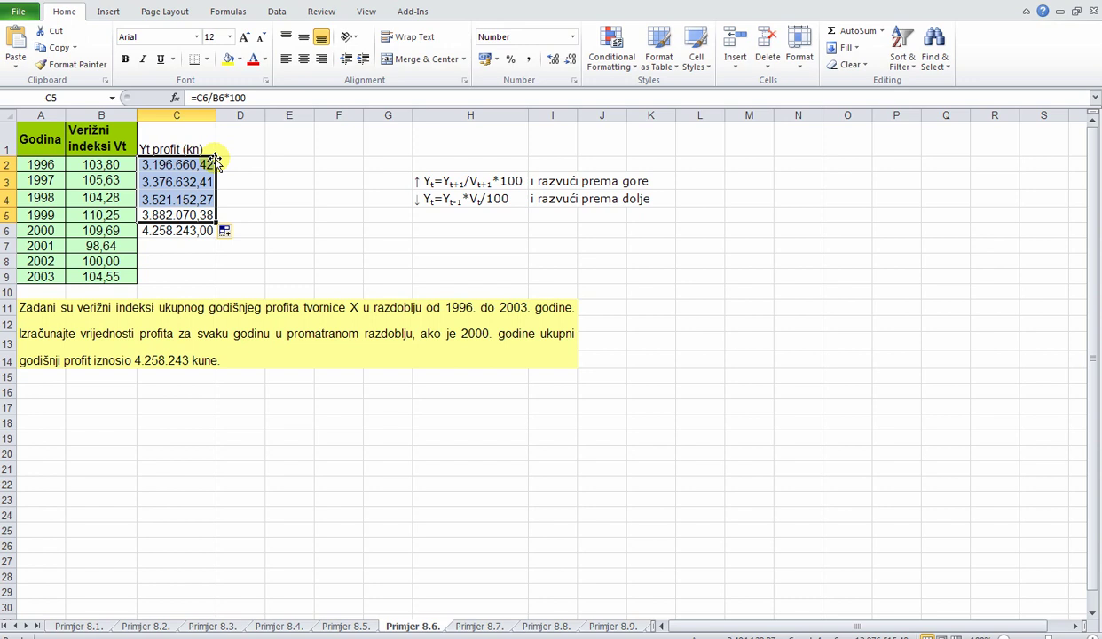
click(256, 182)
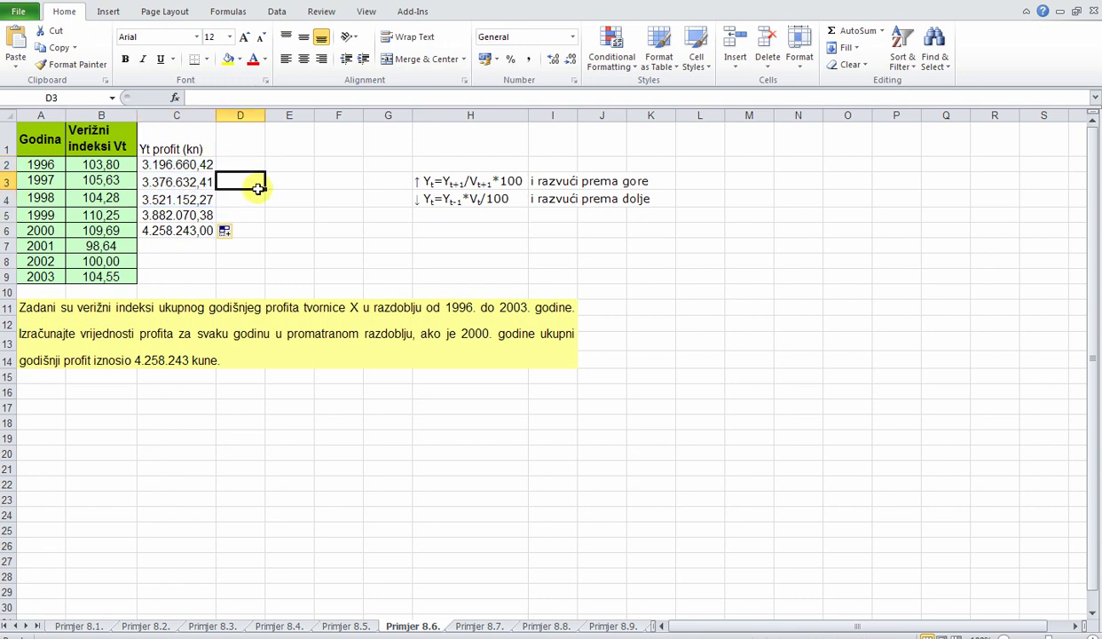
click(177, 214)
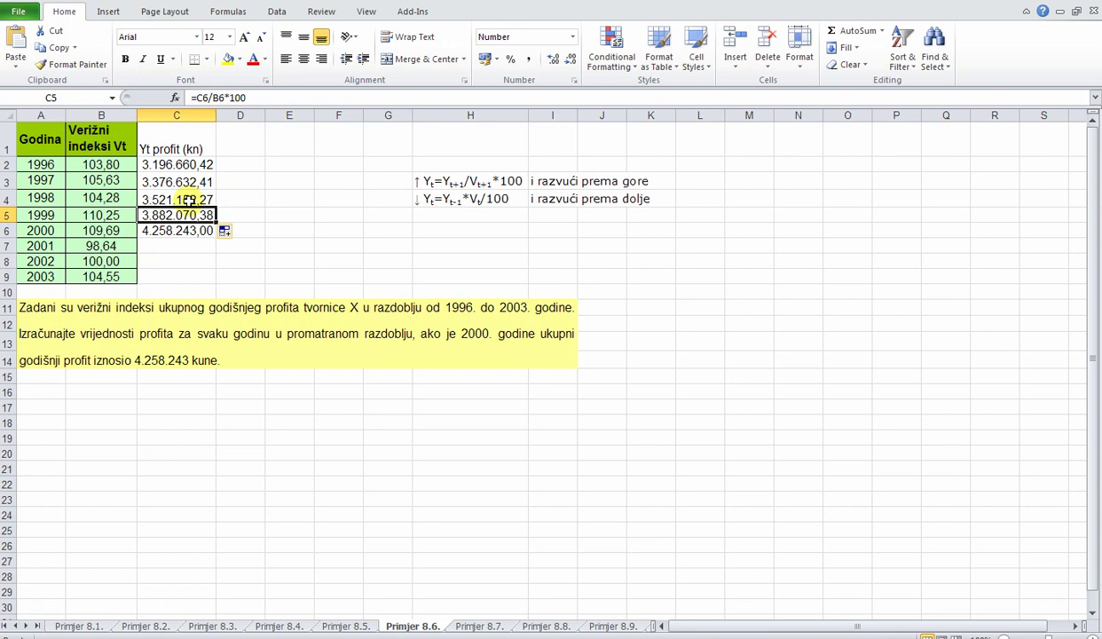
click(189, 200)
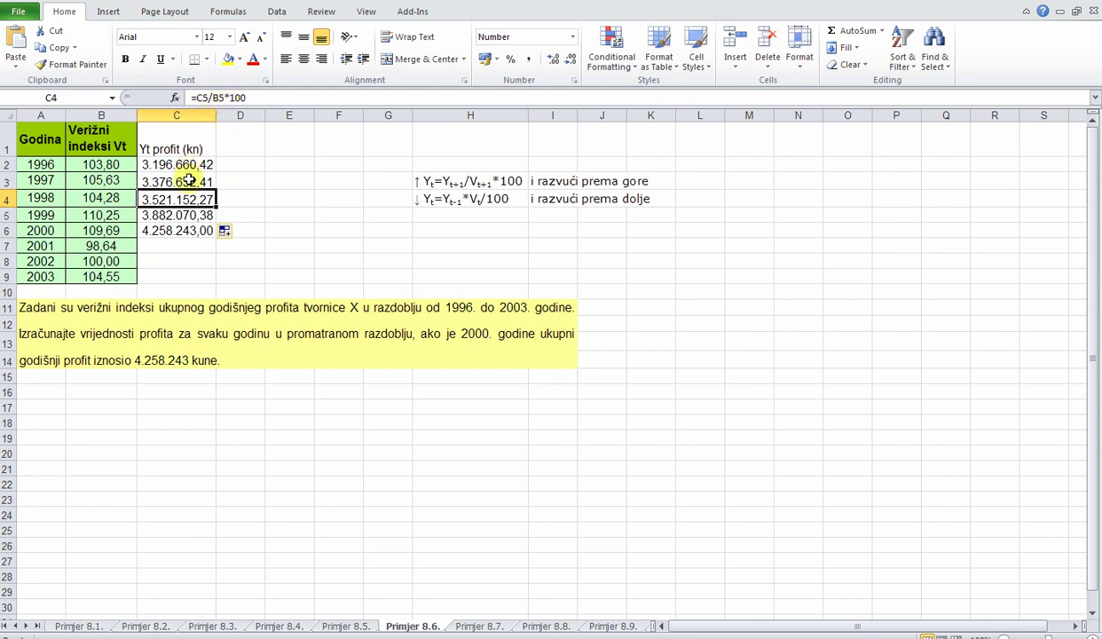
click(189, 181)
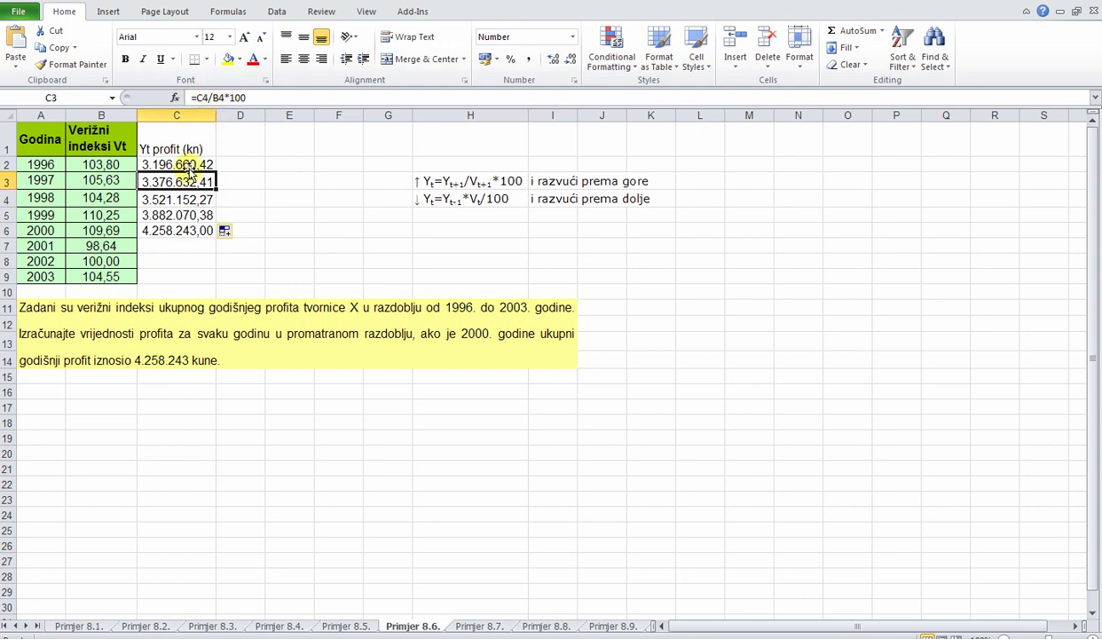
click(189, 165)
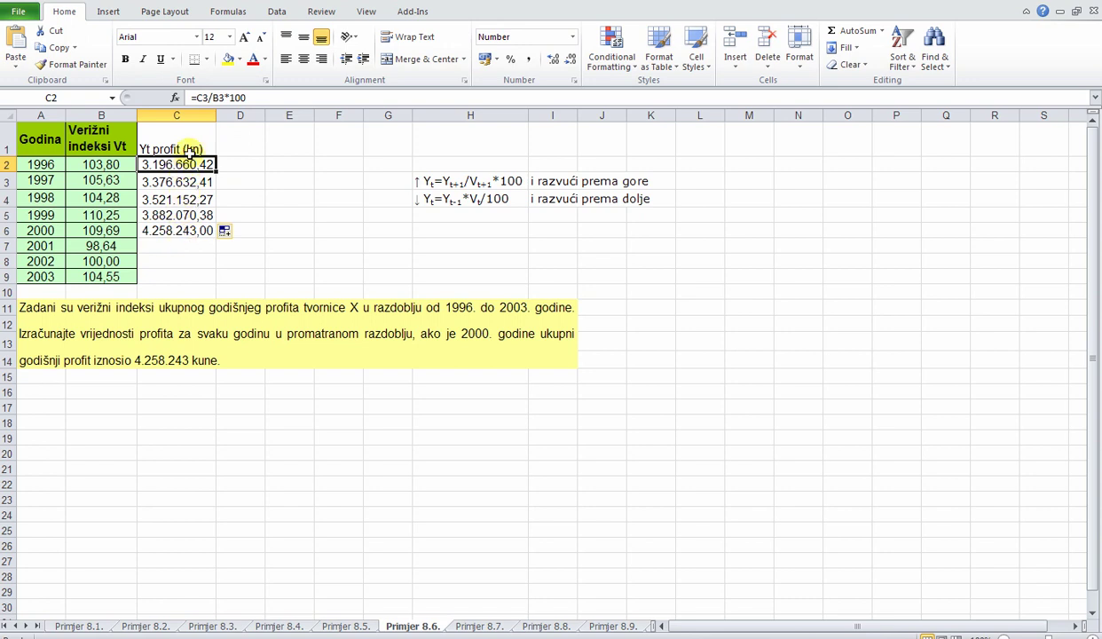
click(202, 248)
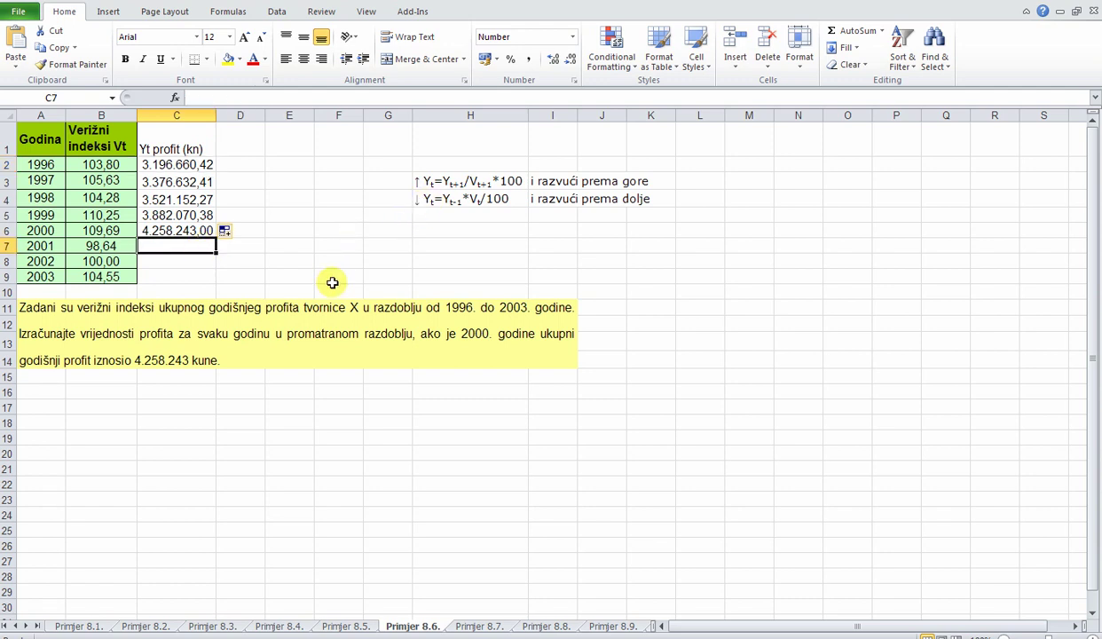
Enter =C6*B7/100 in C7 and fill it down to C9 for the 2001–2003 profits.
text(=)
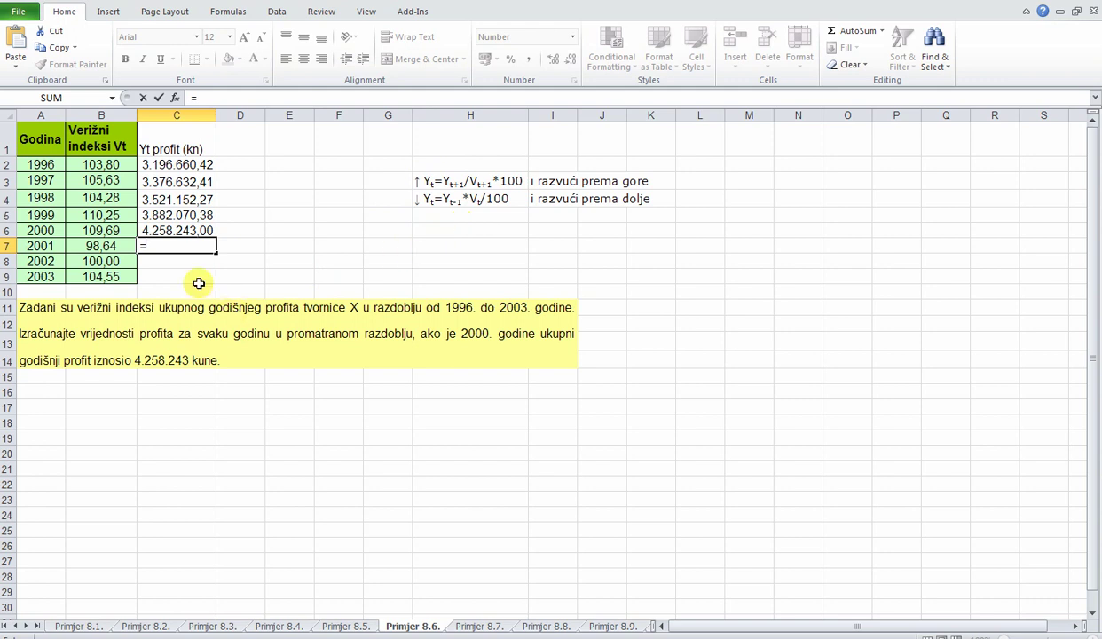
click(181, 230)
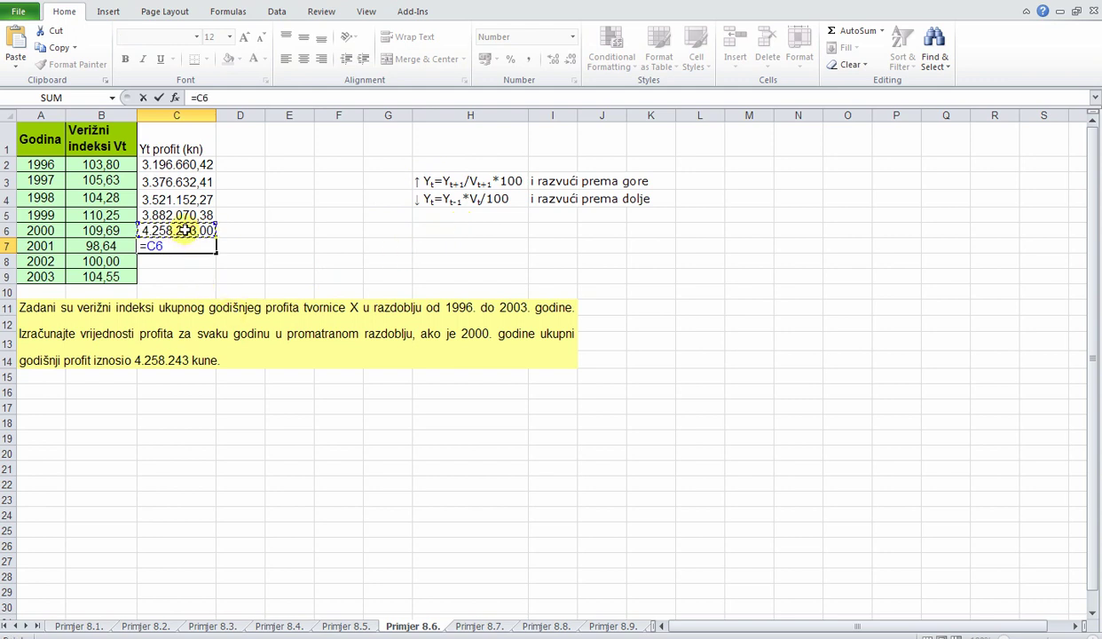
text(*)
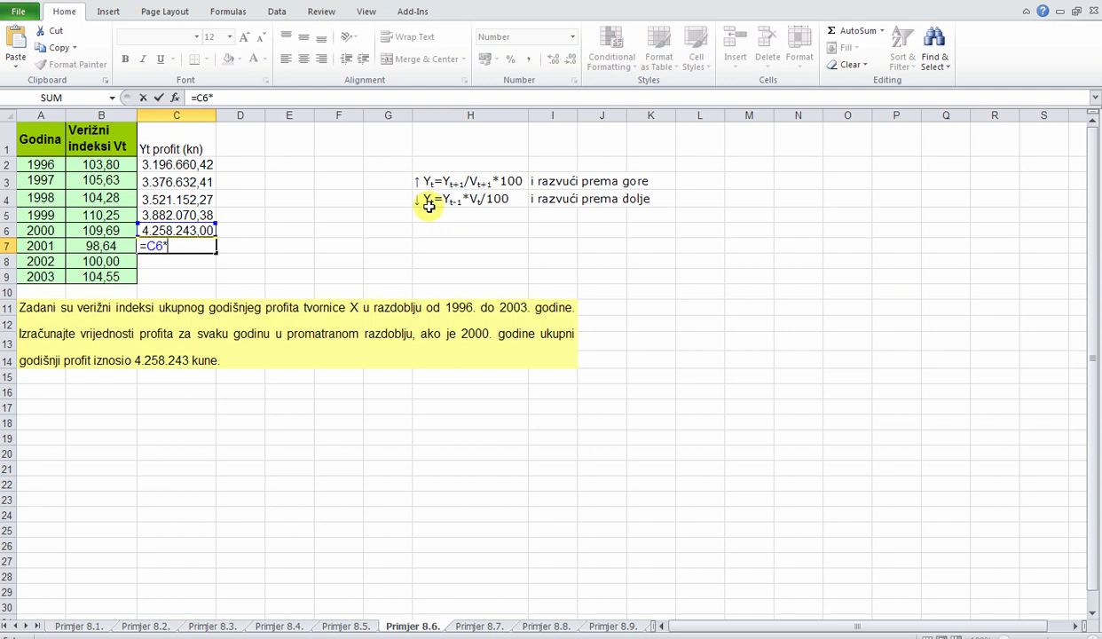
click(108, 246)
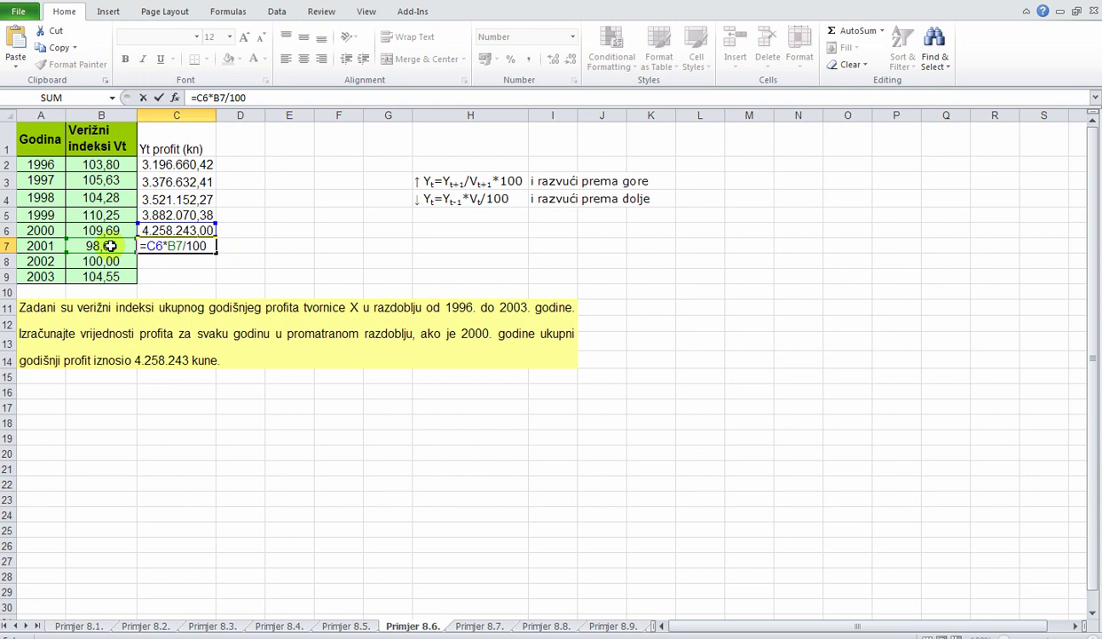
key(Return)
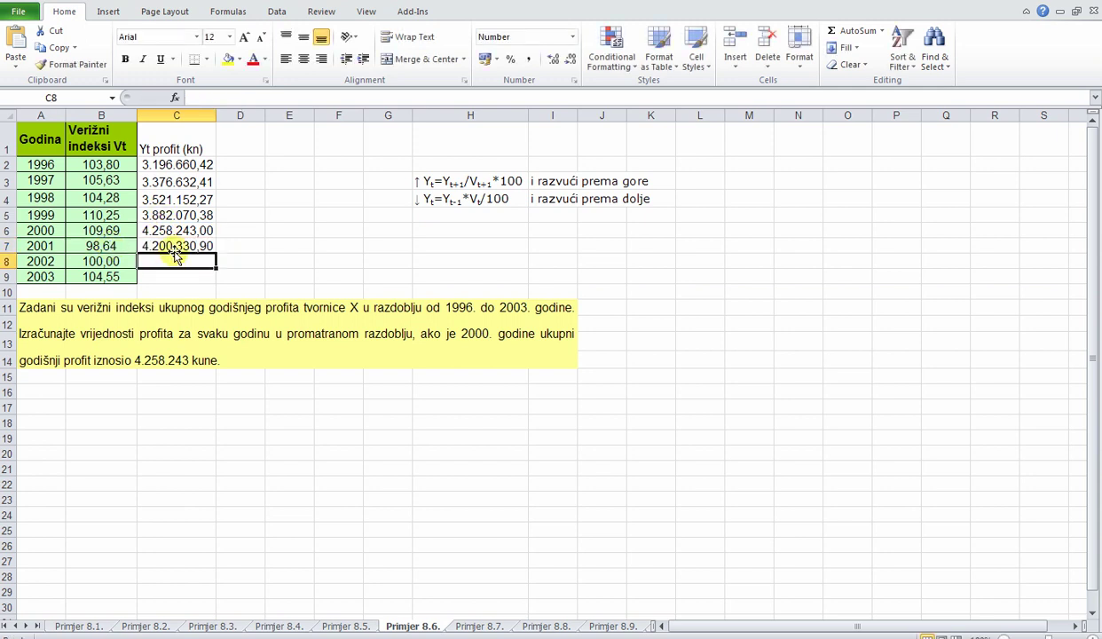
click(177, 246)
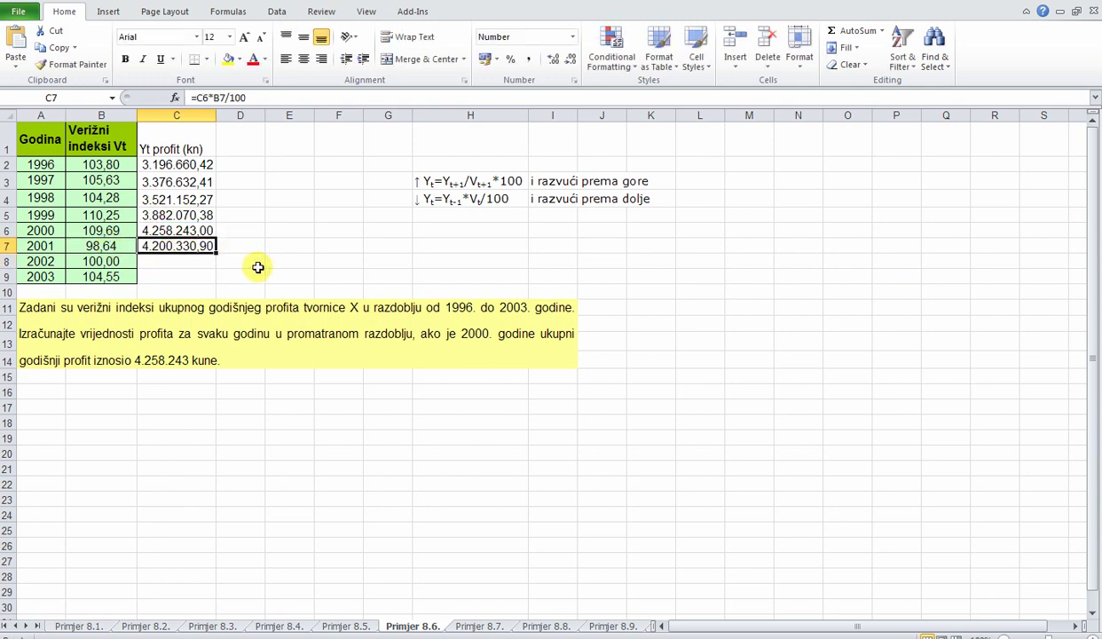
drag(217, 253, 217, 278)
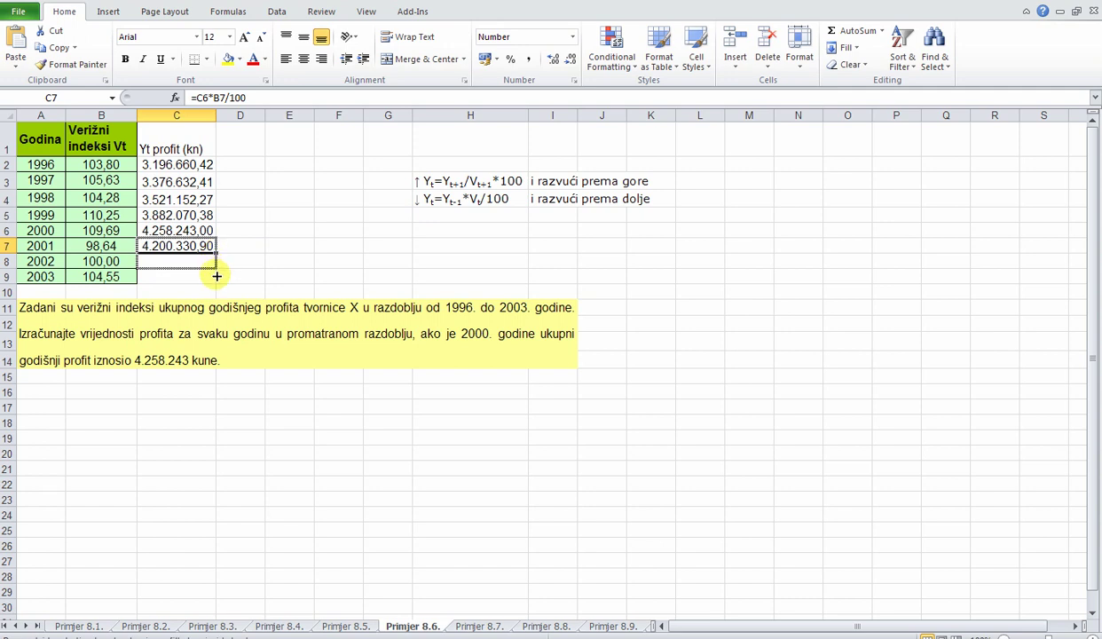
click(262, 258)
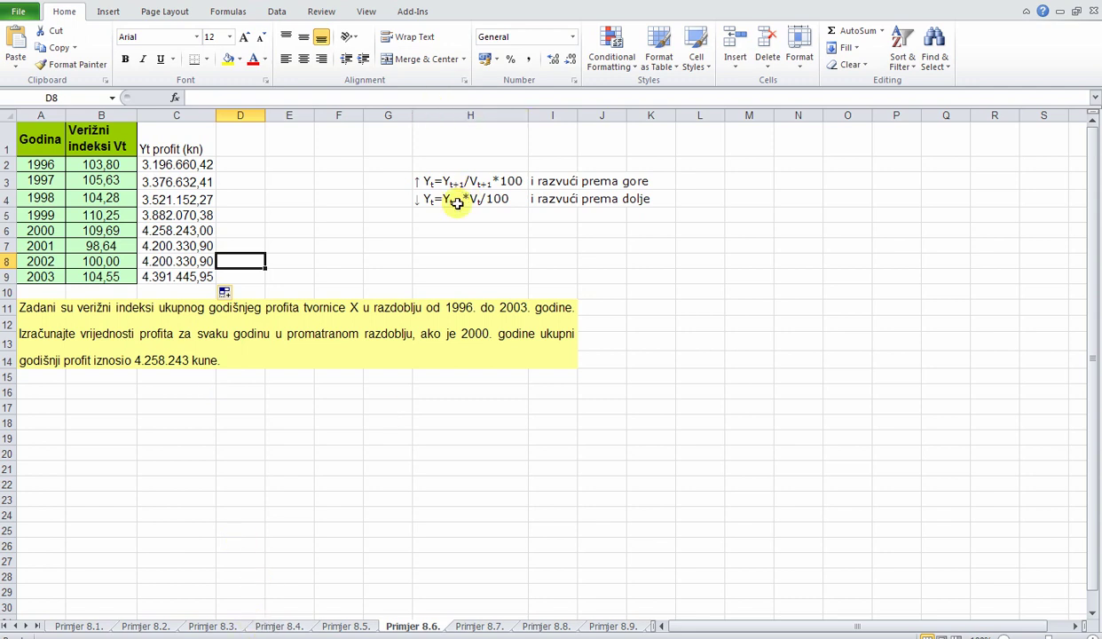
click(271, 635)
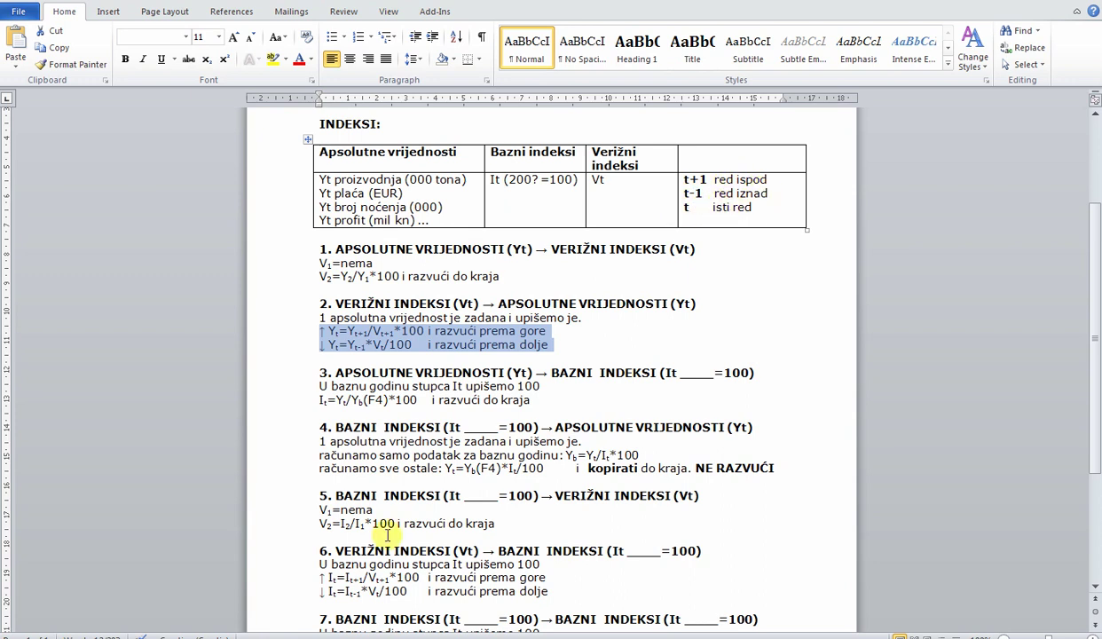
key(alt+Tab)
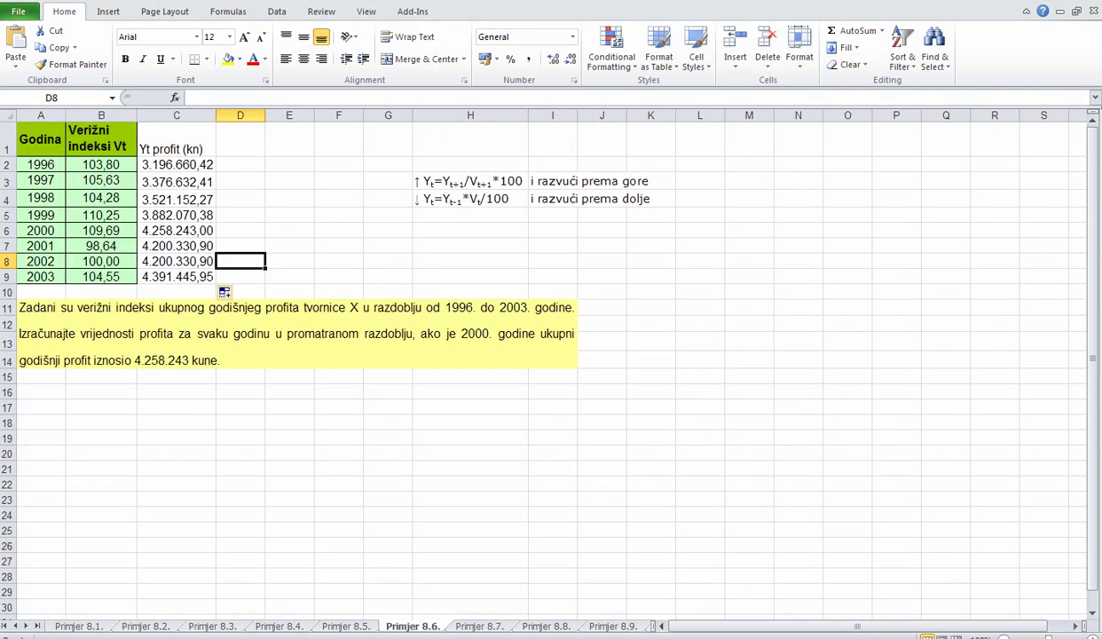